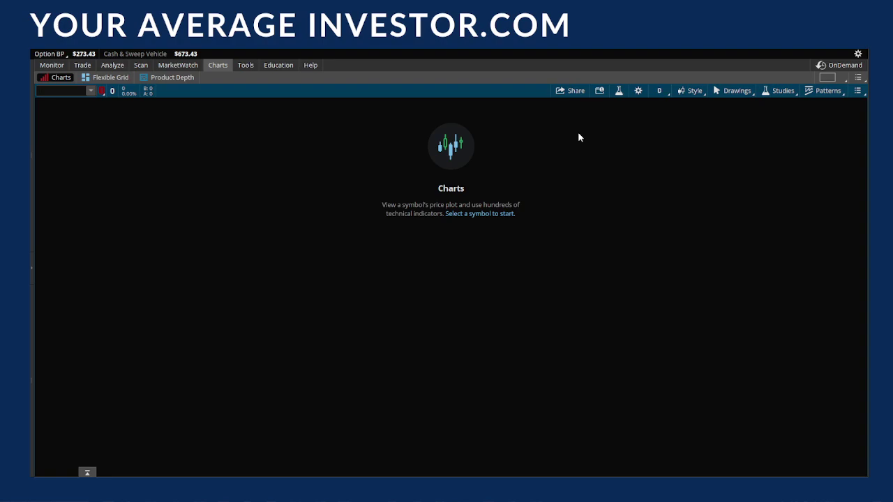
Step: Load the SPY chart and delete the red horizontal line drawn on it
{"action": "type", "text": "PY"}
{"action": "key", "text": "Return"}
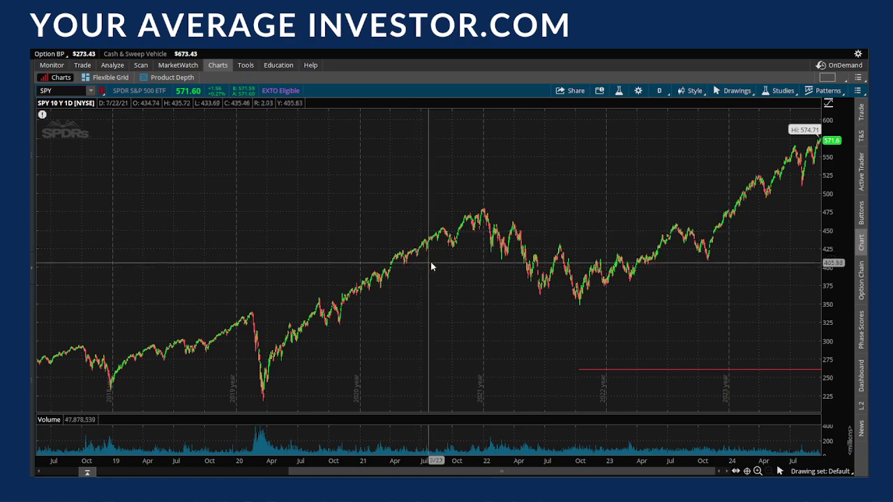
{"action": "left_click", "coordinate": [660, 91]}
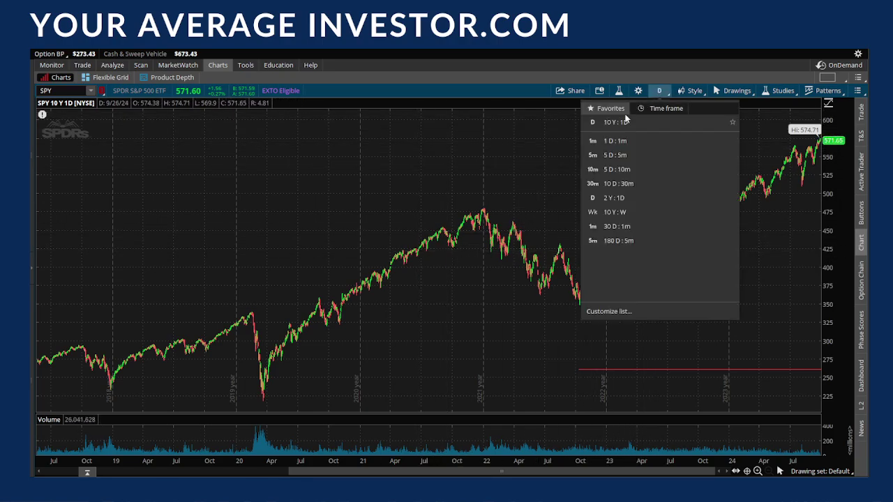
{"action": "left_click", "coordinate": [527, 148]}
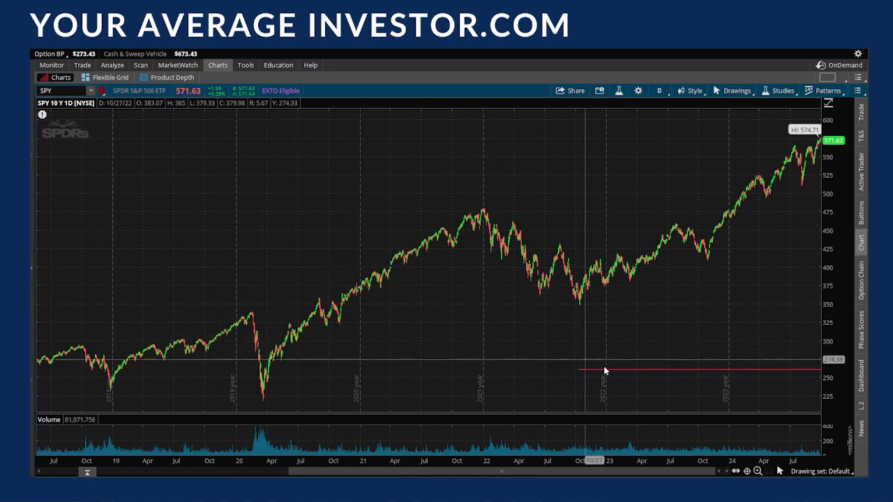
{"action": "left_click", "coordinate": [628, 370]}
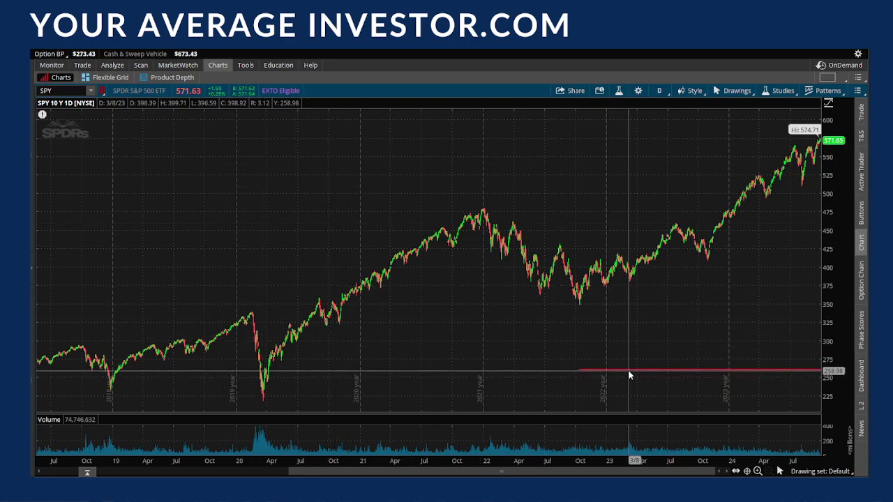
{"action": "key", "text": "Delete"}
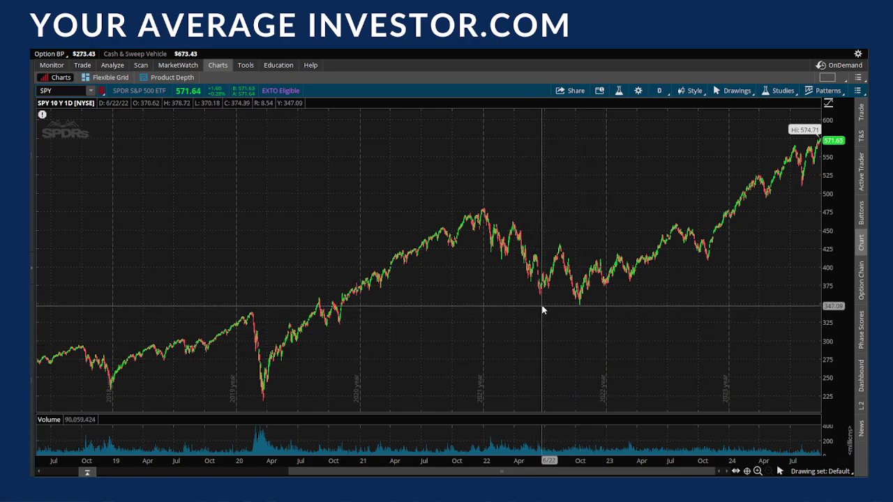
Step: View the SPY chart in the 2 Y : 1D time frame, followed by the 1 D : 1m time frame
{"action": "left_click", "coordinate": [658, 91]}
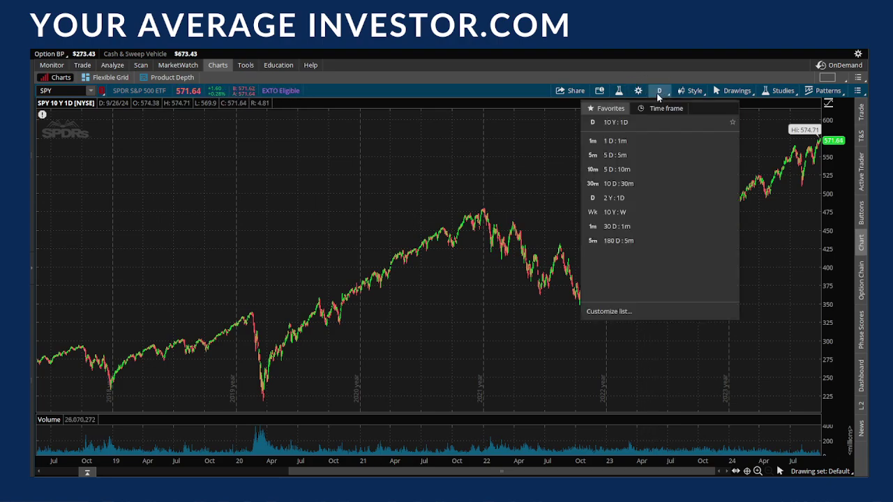
{"action": "left_click", "coordinate": [619, 198]}
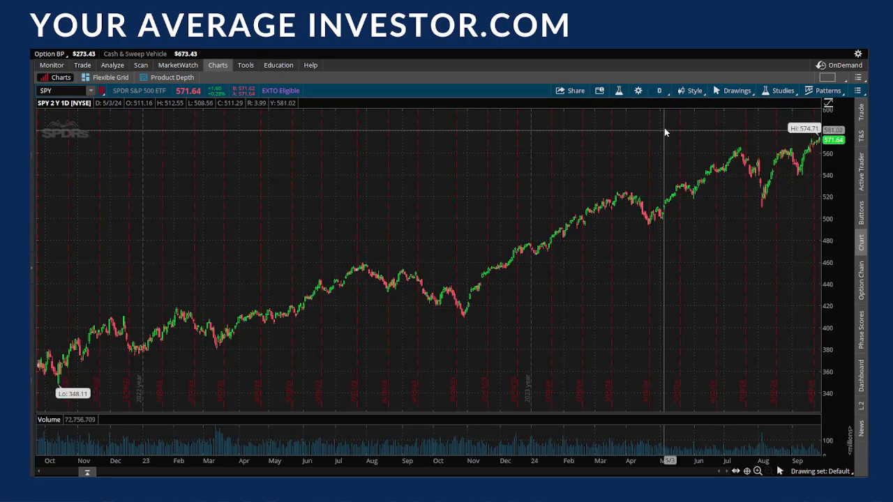
{"action": "left_click", "coordinate": [658, 91]}
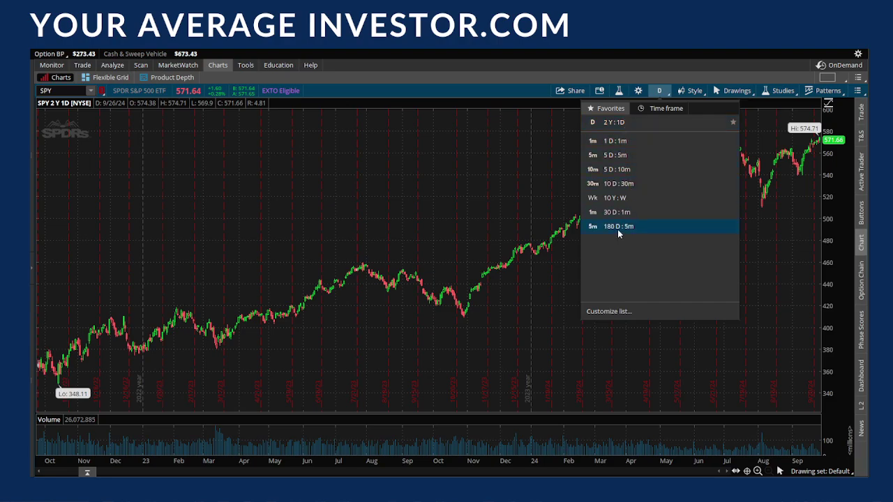
{"action": "left_click", "coordinate": [625, 142]}
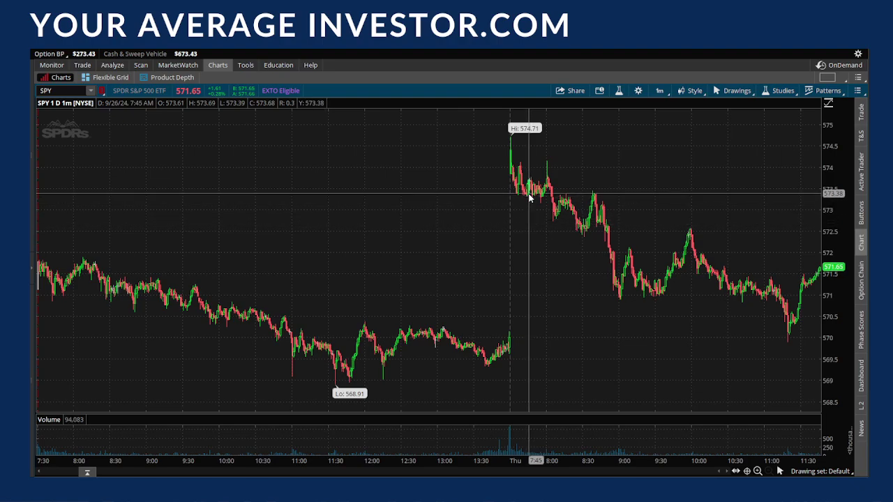
Step: Examine the one-minute candles from about 7:43 to 8:52 on Thursday morning, and return to the full chart
{"action": "left_click", "coordinate": [662, 92]}
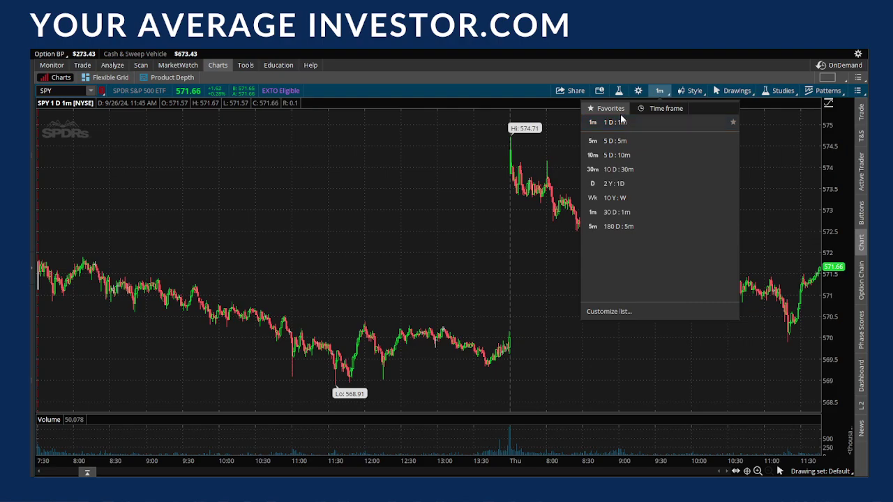
{"action": "left_click_drag", "start_coordinate": [526, 196], "coordinate": [612, 198]}
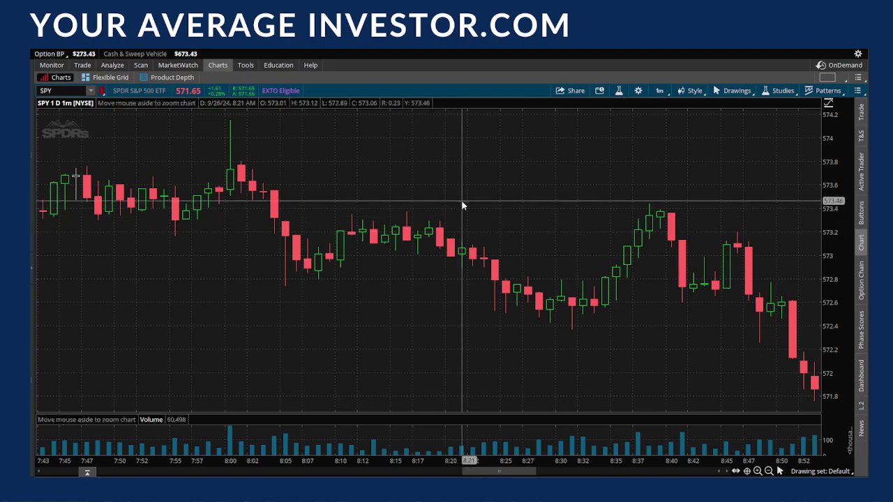
{"action": "key", "text": "Escape"}
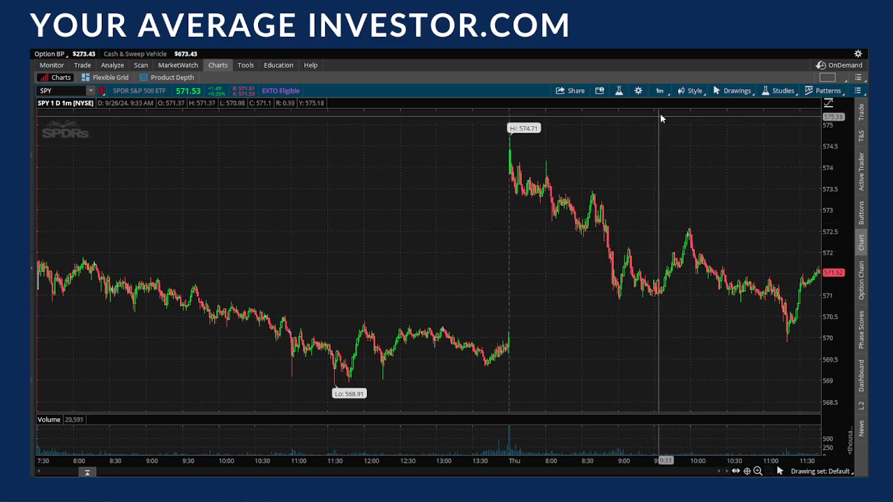
Step: Switch the chart to the 10 Y : W time frame and examine the weekly candles of 2021 and 2016 up close
{"action": "left_click", "coordinate": [662, 91]}
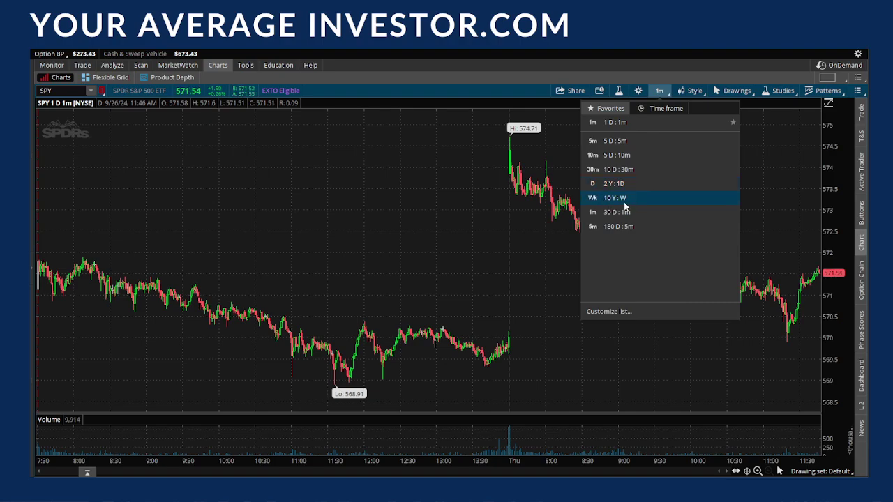
{"action": "left_click", "coordinate": [615, 198]}
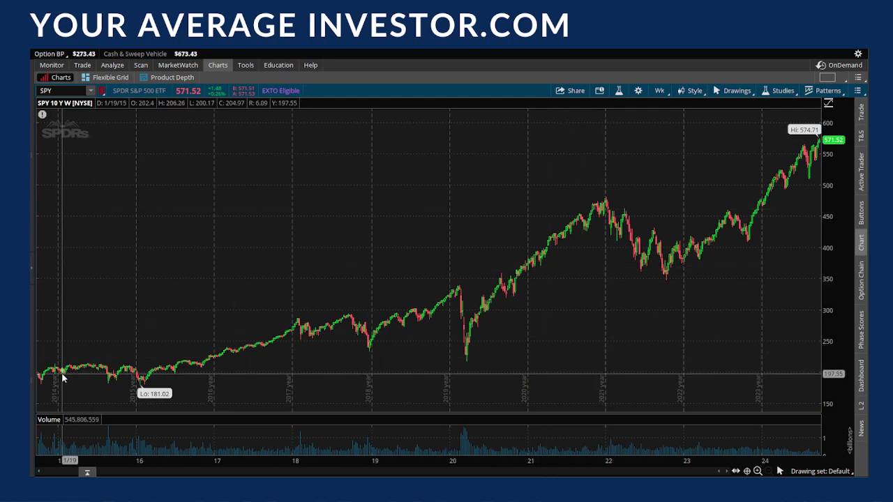
{"action": "left_click_drag", "start_coordinate": [530, 224], "coordinate": [615, 226]}
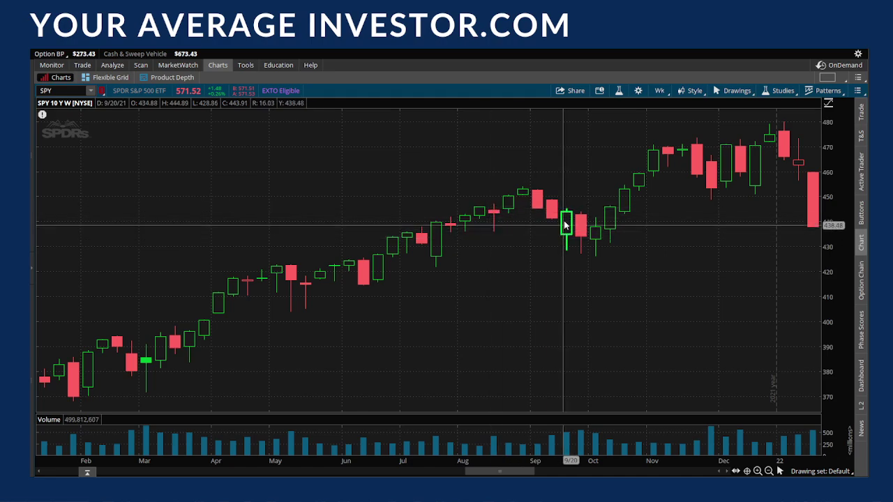
{"action": "key", "text": "Escape"}
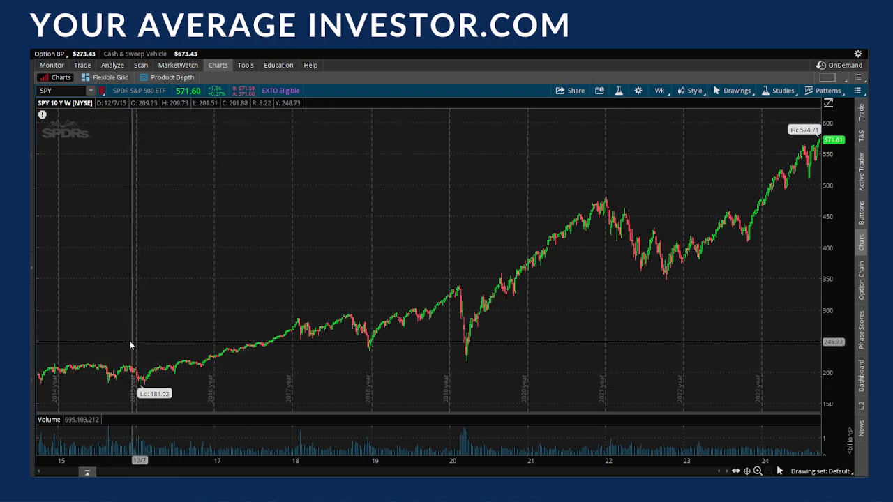
{"action": "left_click_drag", "start_coordinate": [135, 345], "coordinate": [214, 344]}
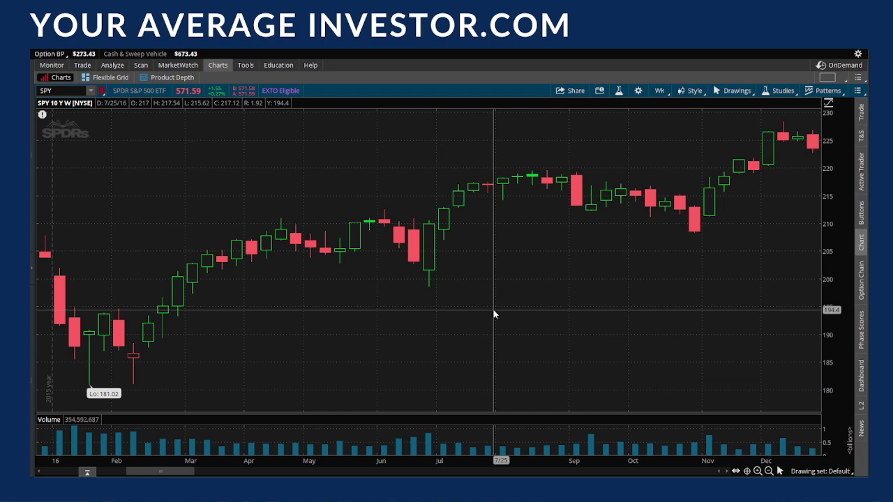
{"action": "scroll", "coordinate": [493, 308], "scroll_direction": "down", "scroll_amount": 3}
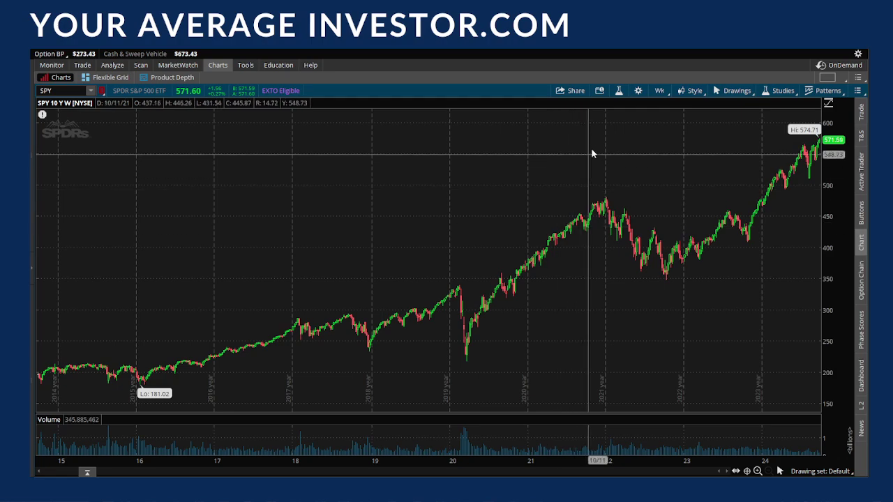
Step: Set the chart to the 1 D : 1m time frame and enable Show Extended-Hours Trading session for equities
{"action": "left_click", "coordinate": [660, 91]}
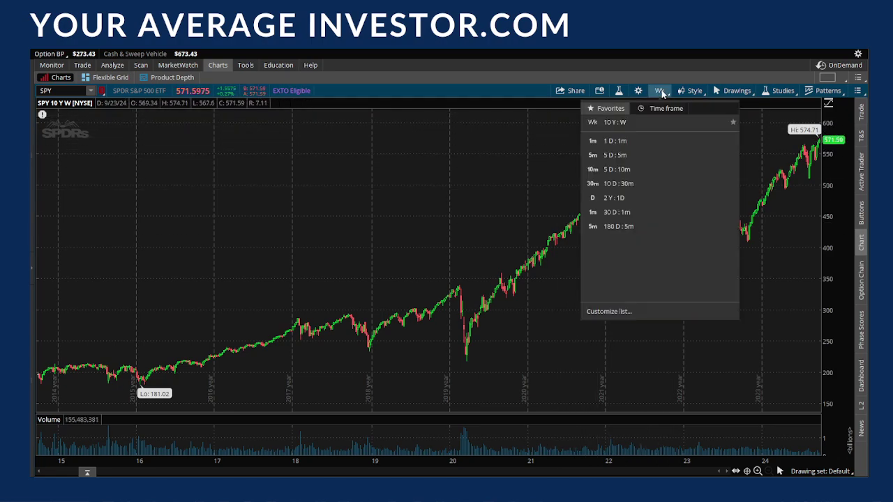
{"action": "left_click", "coordinate": [614, 142]}
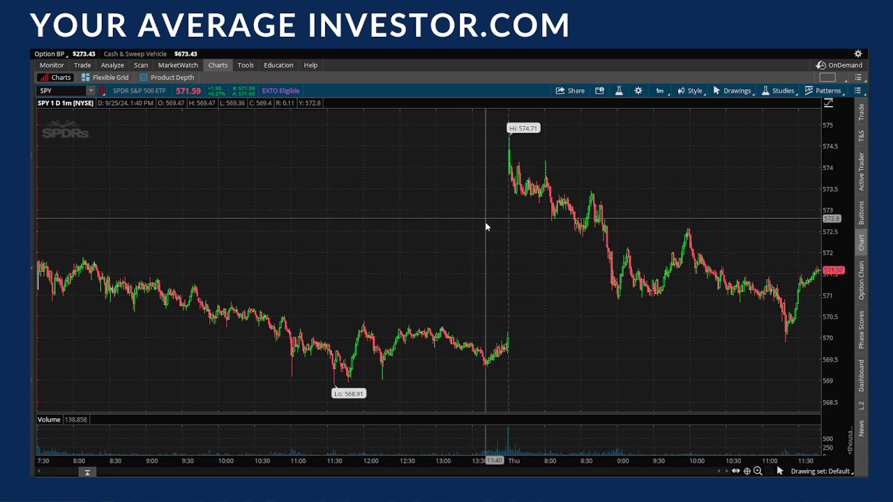
{"action": "left_click", "coordinate": [639, 91]}
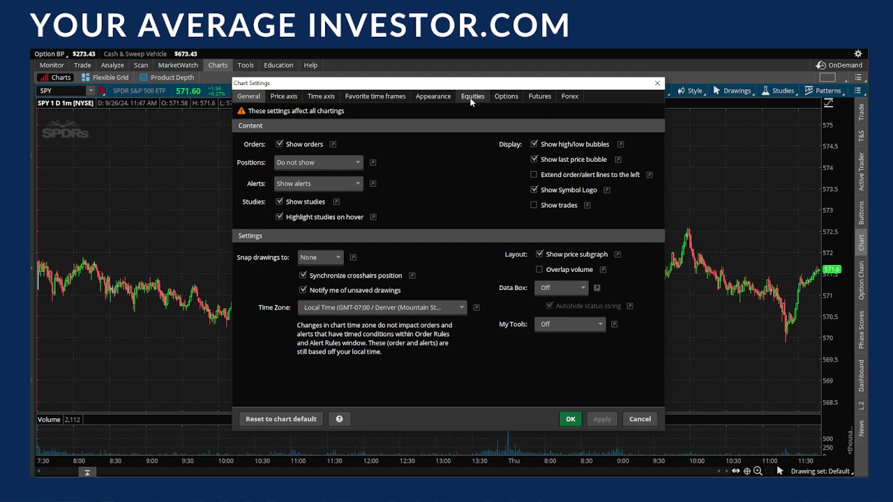
{"action": "left_click", "coordinate": [471, 97]}
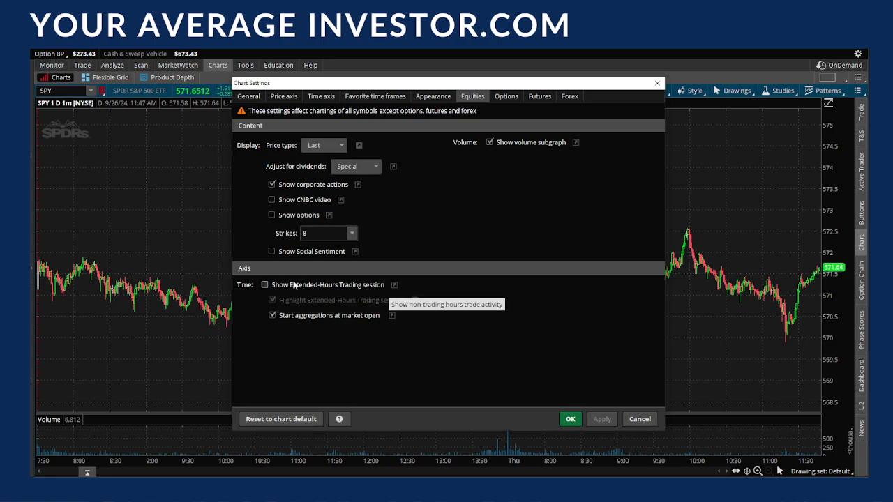
{"action": "left_click", "coordinate": [603, 420]}
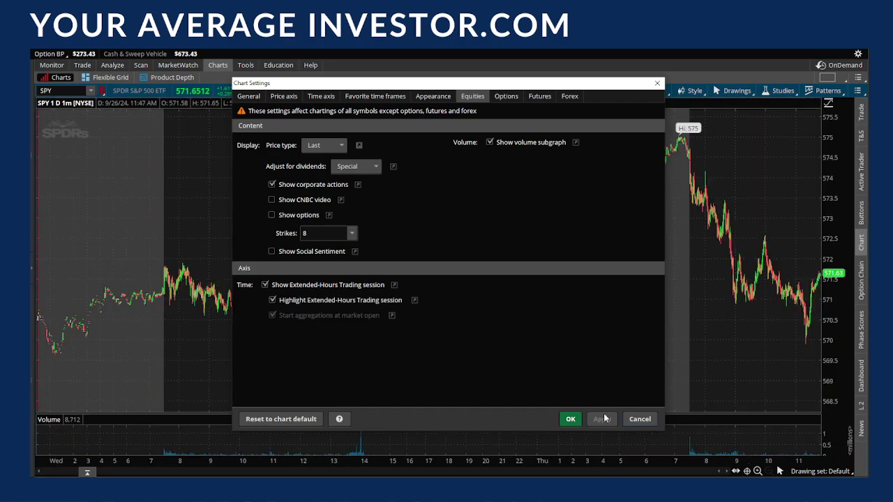
{"action": "left_click", "coordinate": [657, 84]}
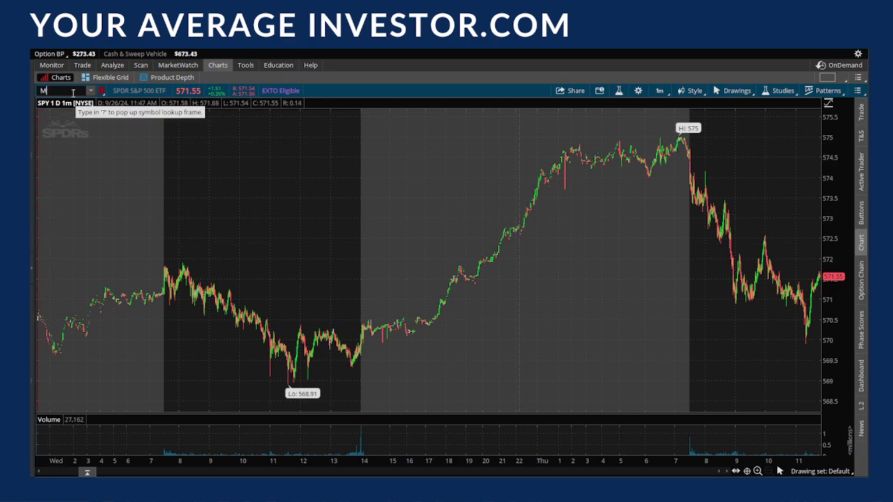
Step: Load the chart for the symbol MU
{"action": "type", "text": "U"}
{"action": "key", "text": "Return"}
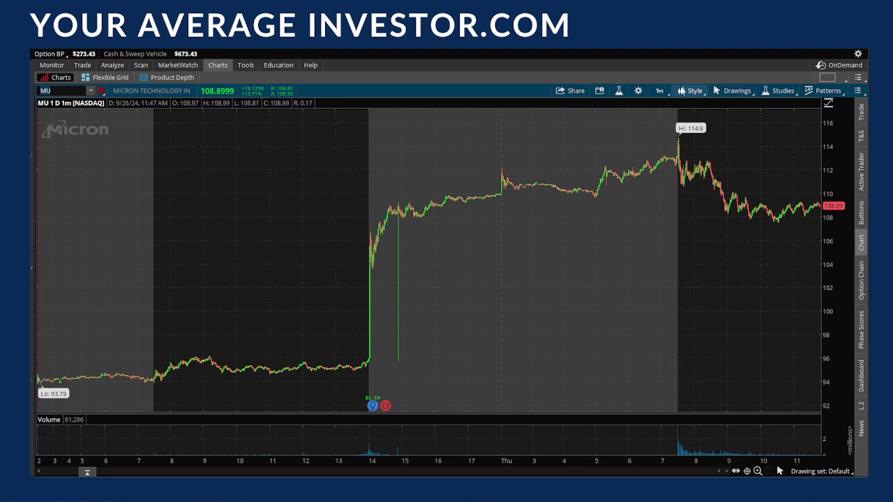
Step: Turn off Show Extended-Hours Trading session in the equities chart settings
{"action": "left_click", "coordinate": [636, 91]}
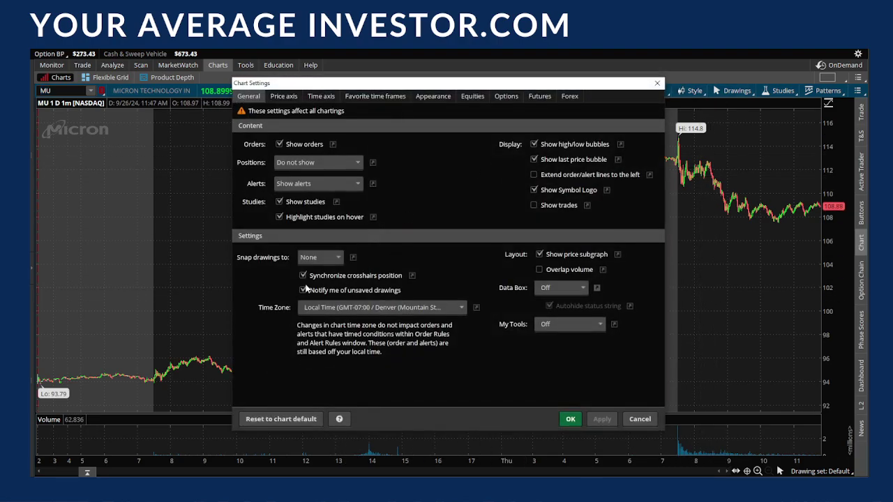
{"action": "left_click", "coordinate": [470, 96]}
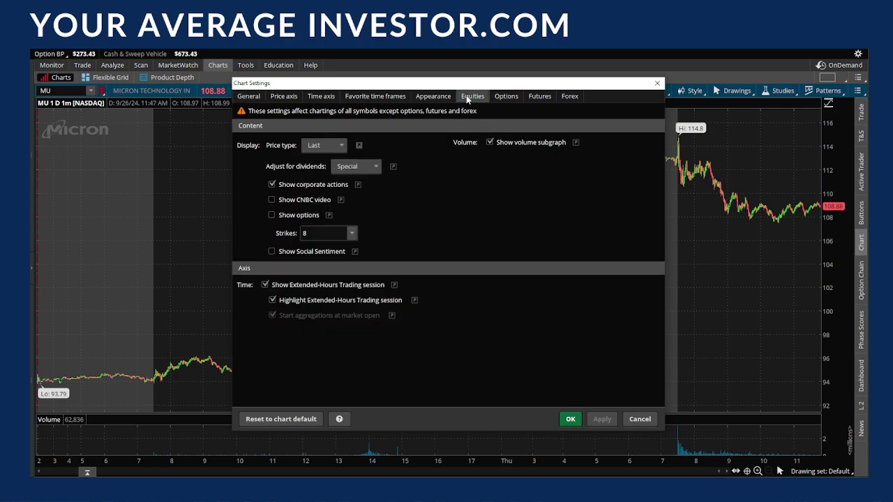
{"action": "left_click", "coordinate": [272, 286]}
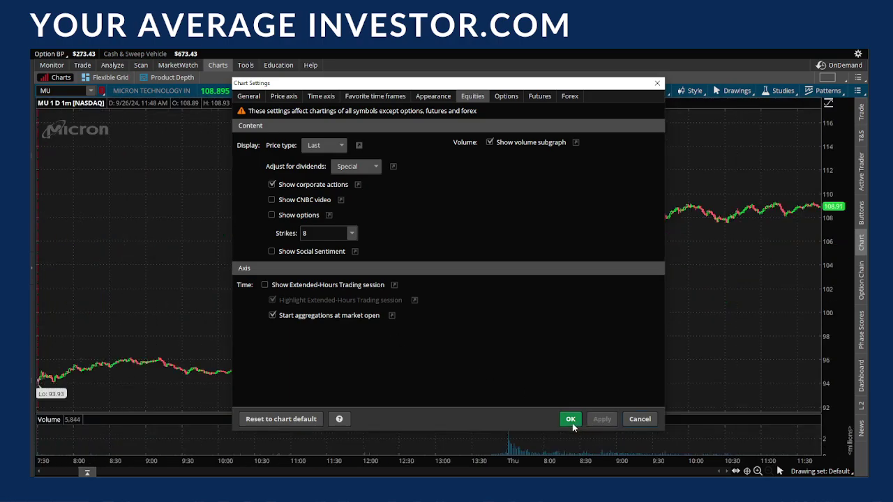
{"action": "left_click", "coordinate": [572, 423]}
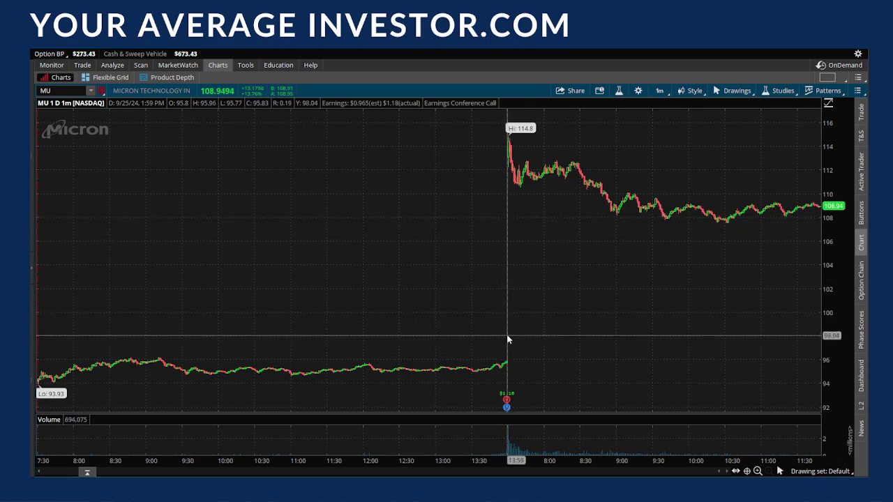
Step: Turn Show Extended-Hours Trading session back on in the equities chart settings
{"action": "left_click", "coordinate": [639, 92]}
{"action": "left_click", "coordinate": [473, 96]}
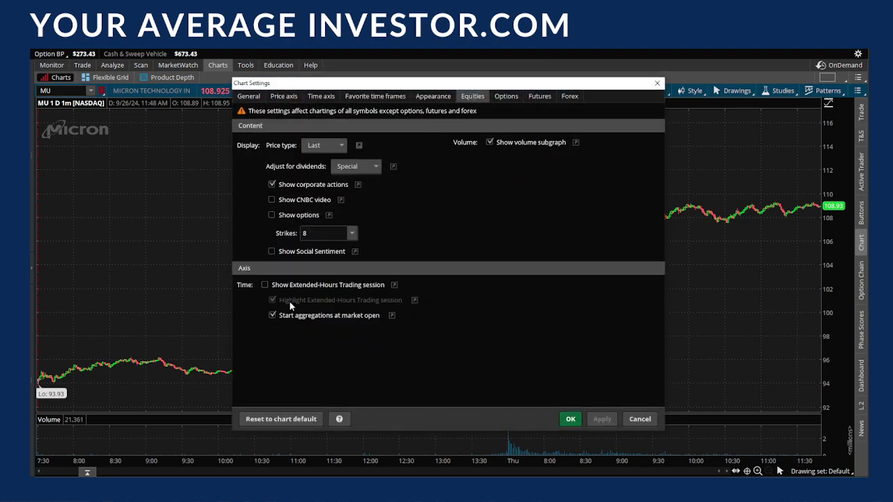
{"action": "left_click", "coordinate": [266, 285]}
{"action": "left_click", "coordinate": [603, 424]}
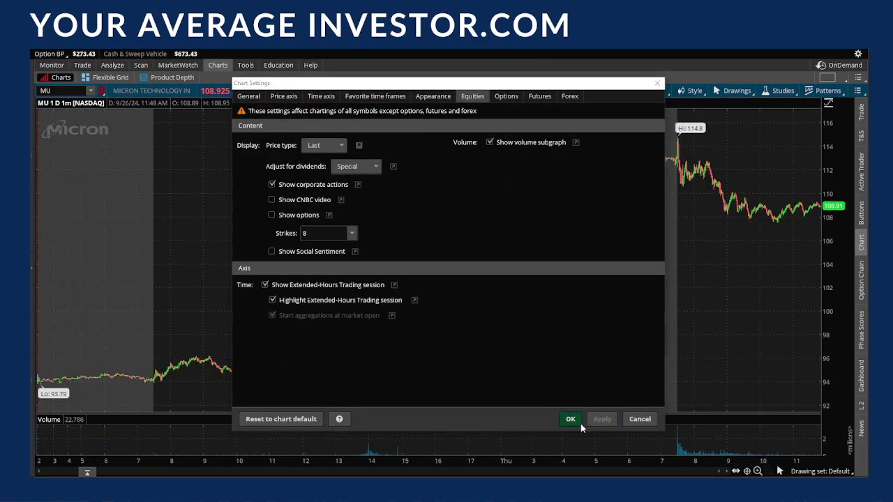
{"action": "left_click", "coordinate": [578, 423]}
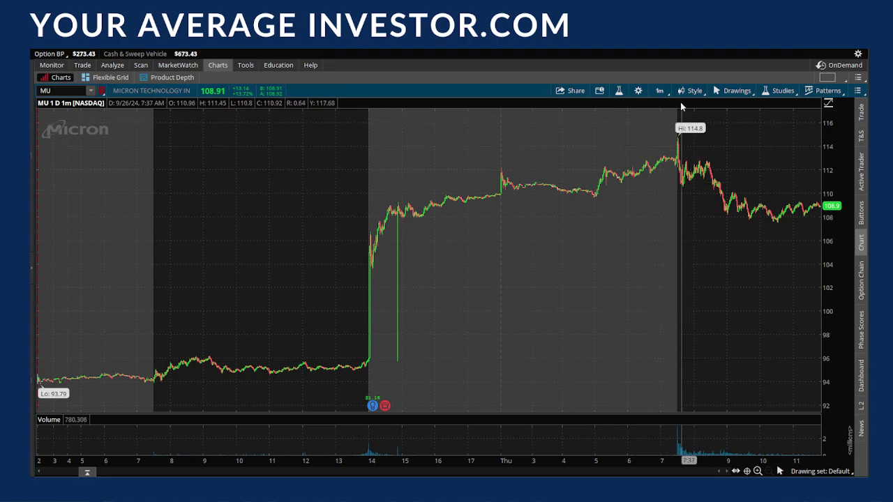
Step: Hide the volume subgraph in the equities chart settings
{"action": "left_click", "coordinate": [641, 92]}
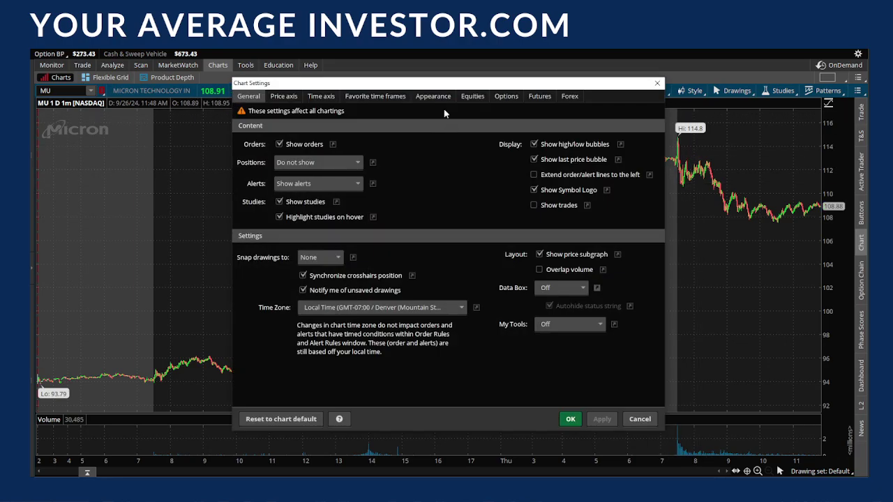
{"action": "left_click", "coordinate": [467, 96]}
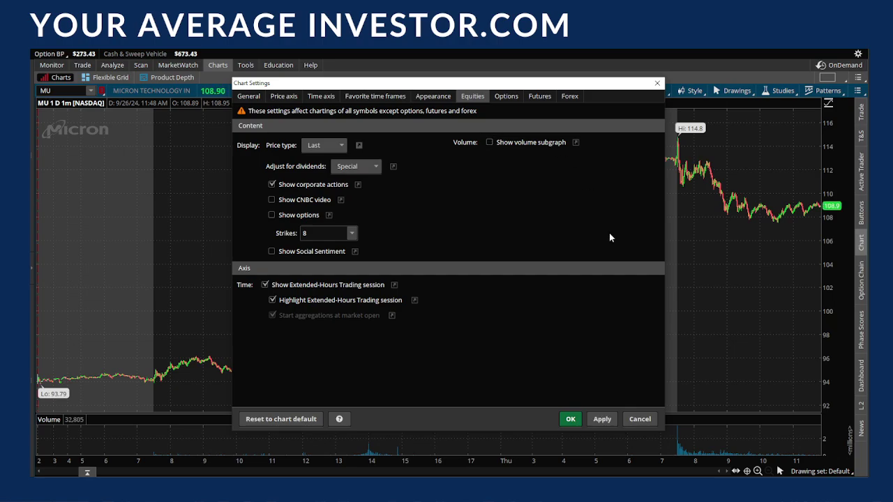
{"action": "left_click", "coordinate": [602, 419]}
{"action": "left_click", "coordinate": [571, 419]}
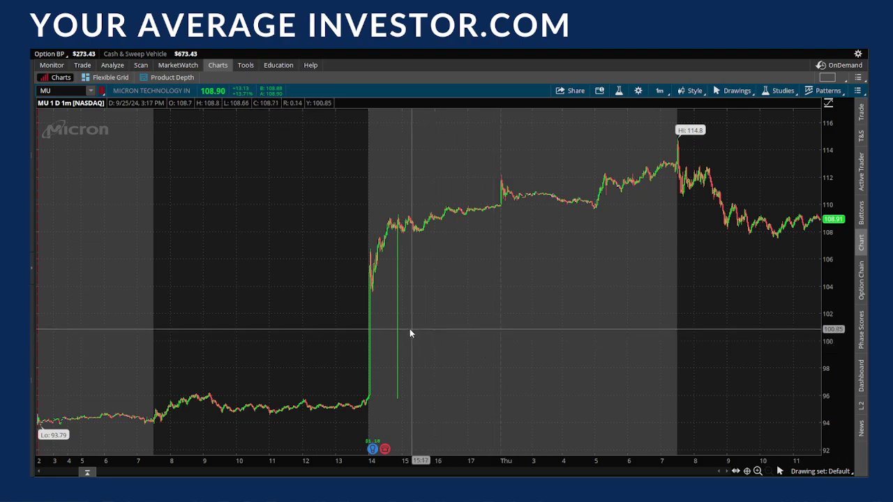
Step: Turn on Show volume subgraph in the equities chart settings and enlarge the volume pane to over half the chart height
{"action": "left_click", "coordinate": [635, 92]}
{"action": "left_click", "coordinate": [477, 98]}
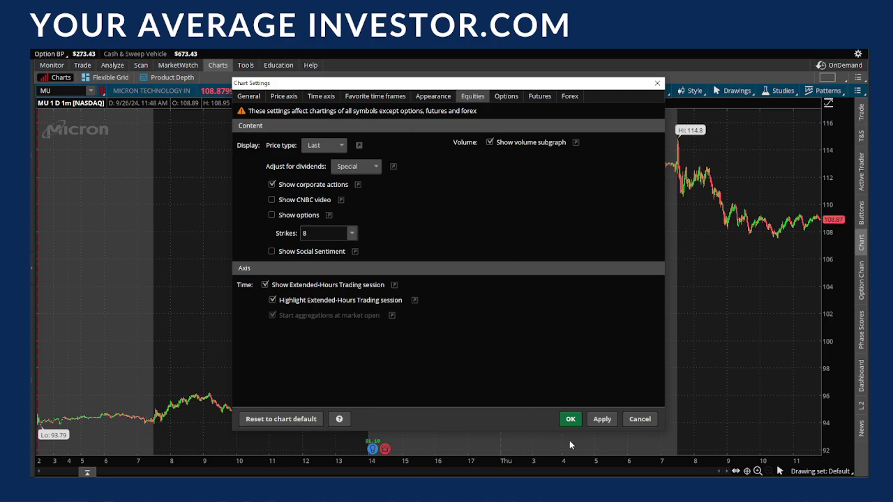
{"action": "left_click", "coordinate": [602, 420]}
{"action": "left_click", "coordinate": [568, 420]}
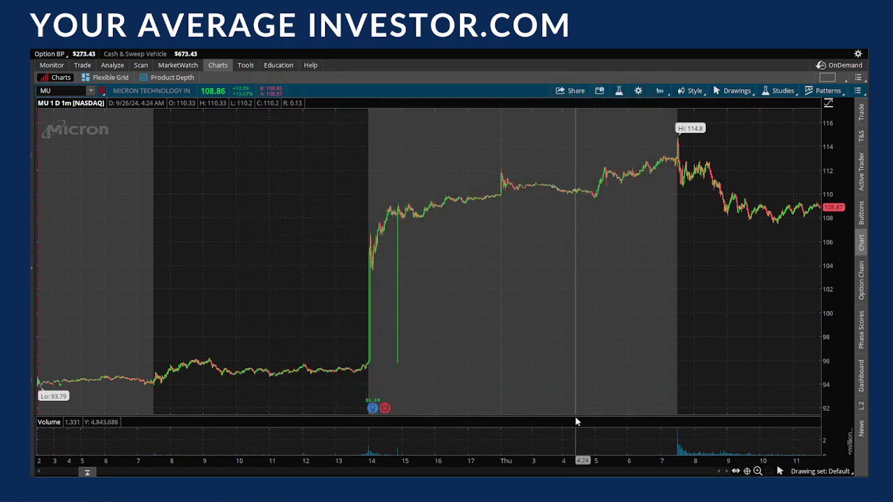
{"action": "left_click_drag", "start_coordinate": [587, 417], "coordinate": [587, 237]}
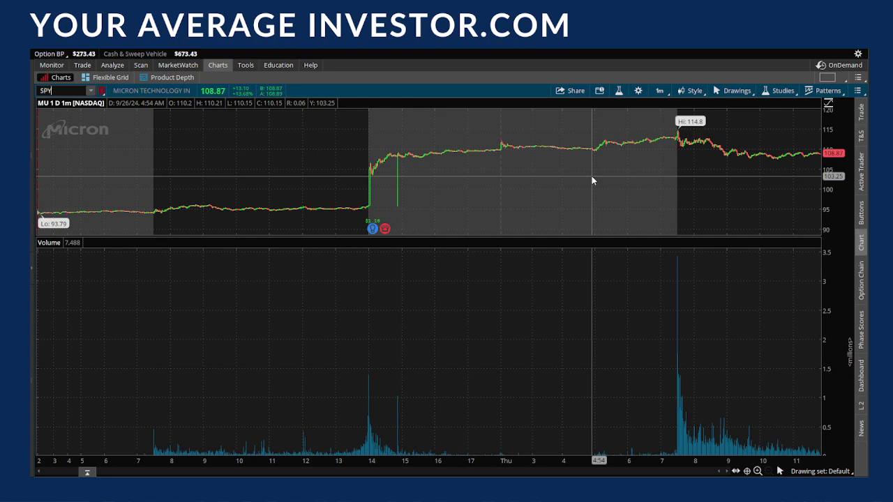
Step: Load the chart for the symbol SPY and turn off Show Extended-Hours Trading session in the equities chart settings
{"action": "key", "text": "Return"}
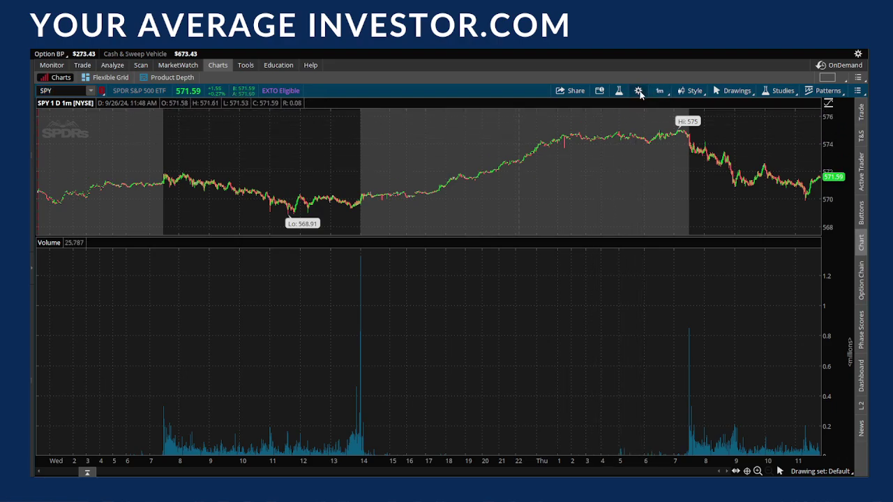
{"action": "left_click", "coordinate": [639, 91]}
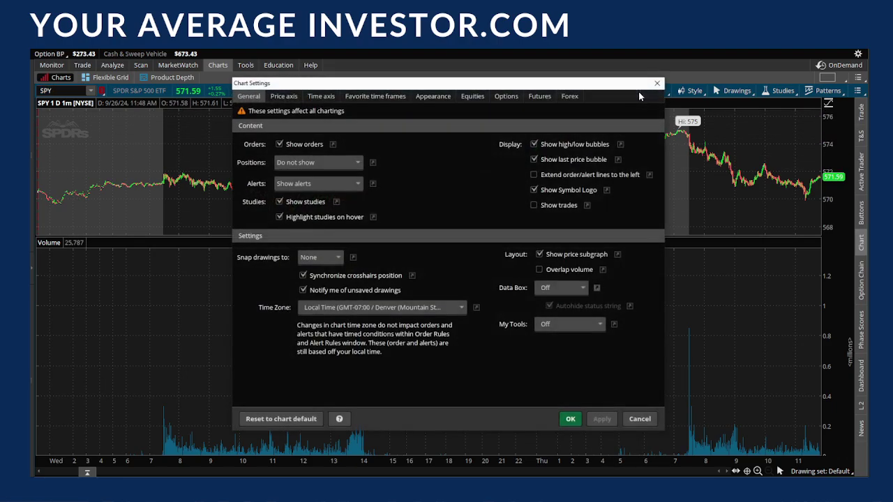
{"action": "left_click", "coordinate": [473, 96]}
{"action": "left_click", "coordinate": [279, 286]}
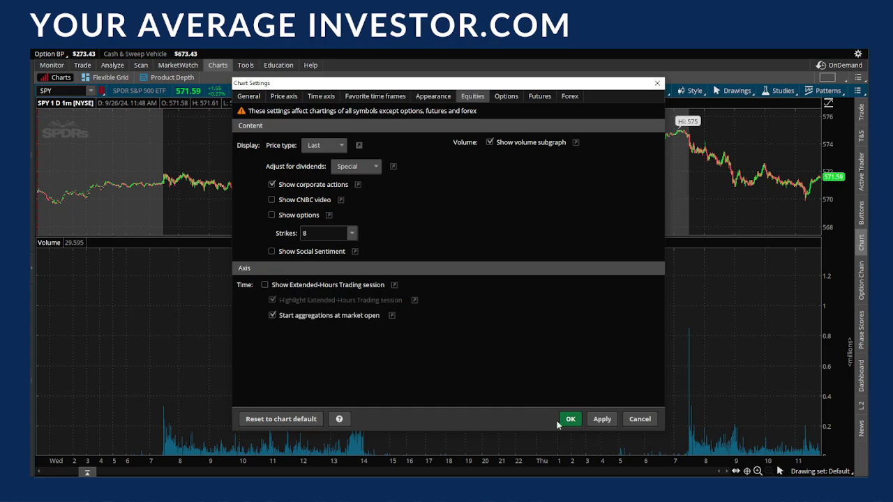
{"action": "left_click", "coordinate": [602, 420]}
{"action": "left_click", "coordinate": [570, 419]}
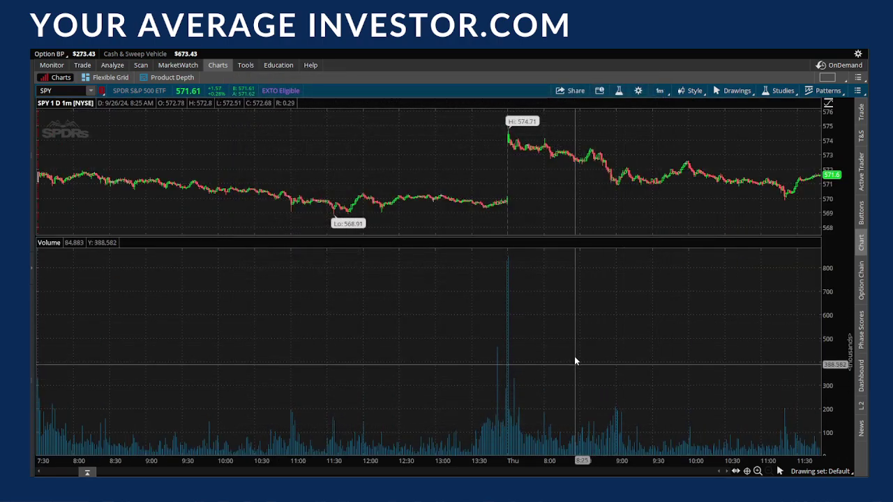
Step: Shrink the volume subgraph to a narrow strip below the SPY price chart
{"action": "scroll", "coordinate": [482, 145], "scroll_direction": "up", "scroll_amount": 3}
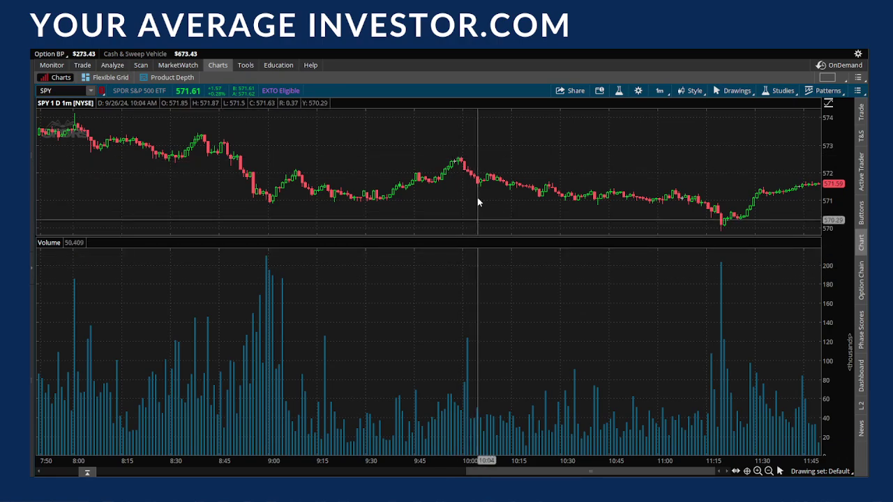
{"action": "scroll", "coordinate": [516, 145], "scroll_direction": "down", "scroll_amount": 3}
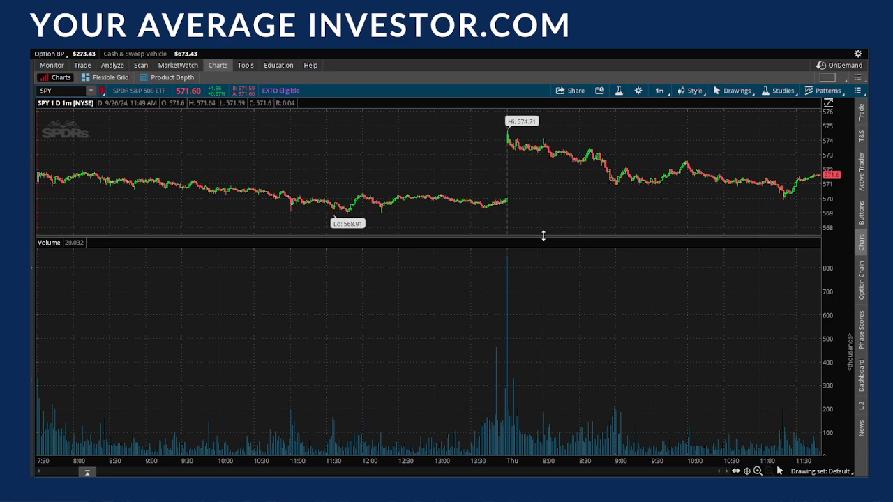
{"action": "left_click_drag", "start_coordinate": [545, 240], "coordinate": [525, 420]}
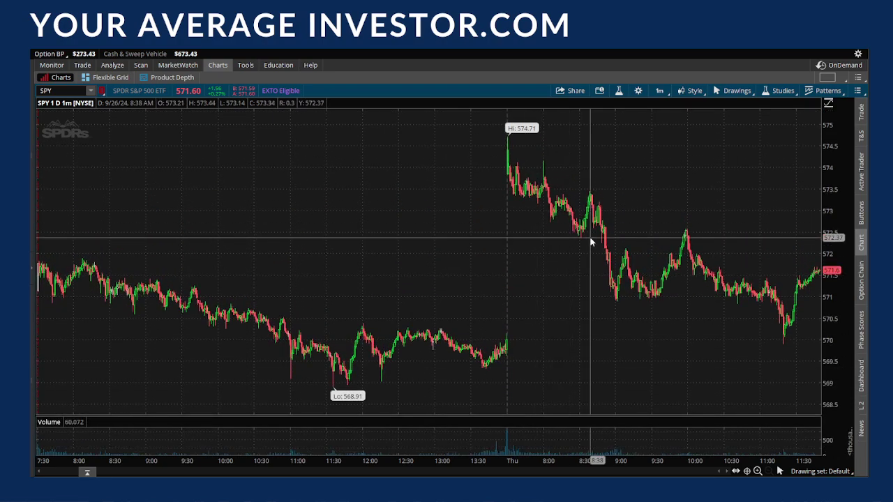
Step: Set the SPY chart to an intraday time frame of 30 days with a 1 hour aggregation period
{"action": "left_click", "coordinate": [659, 91]}
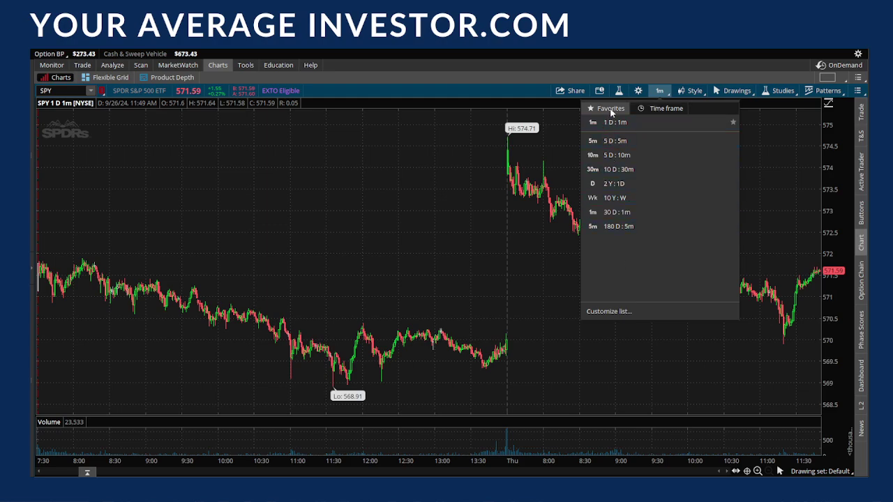
{"action": "left_click", "coordinate": [652, 111]}
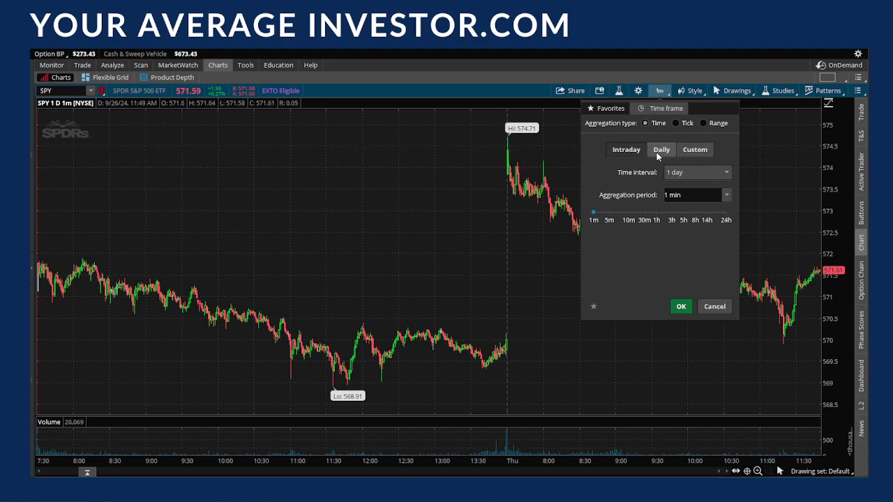
{"action": "left_click", "coordinate": [691, 172]}
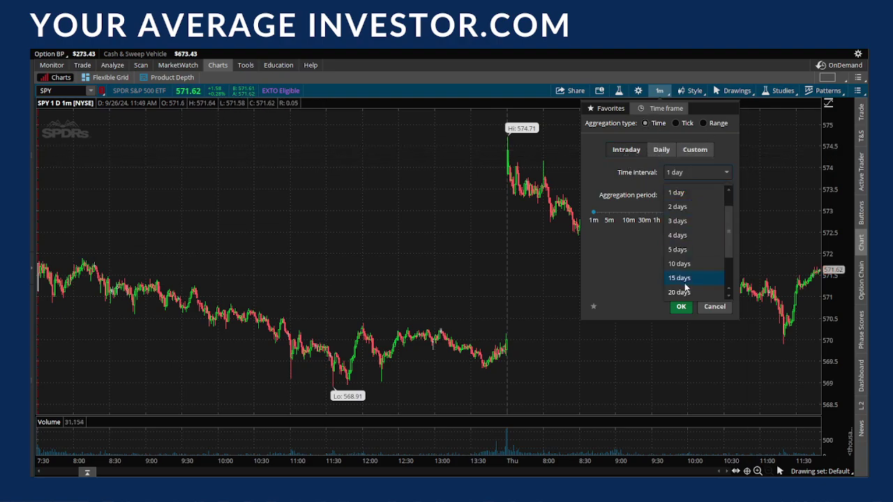
{"action": "scroll", "coordinate": [684, 279], "scroll_direction": "down", "scroll_amount": 2}
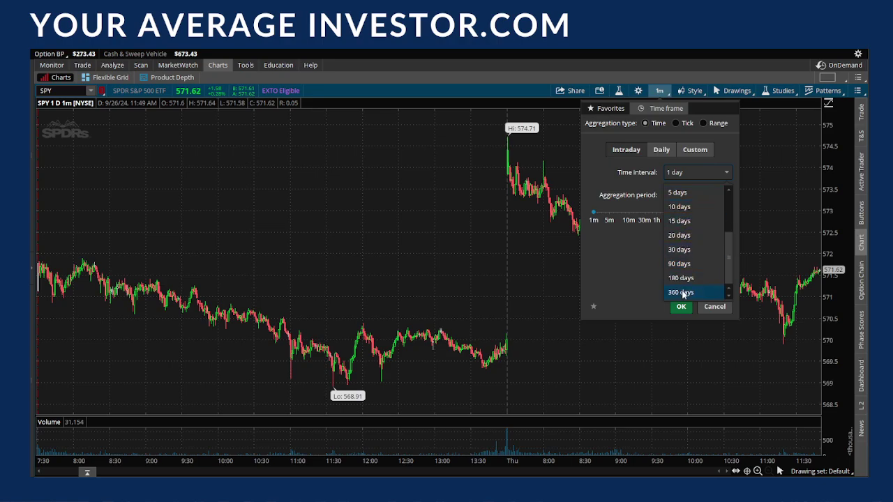
{"action": "left_click", "coordinate": [688, 254]}
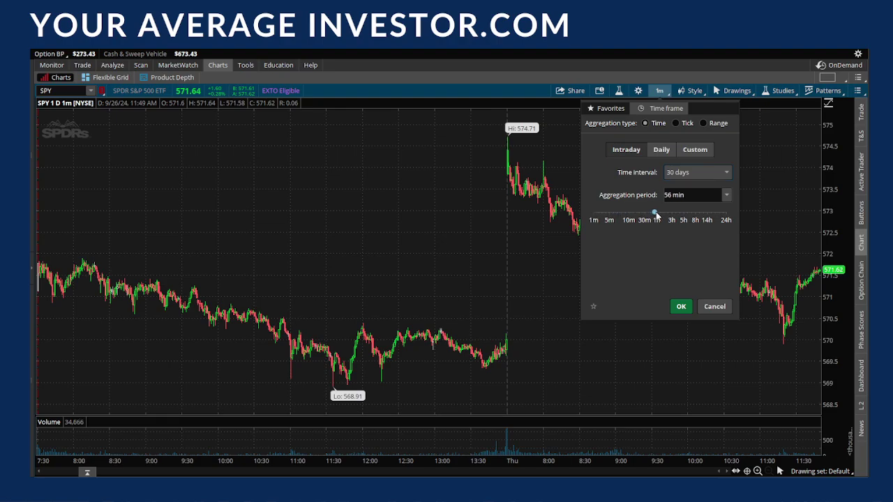
{"action": "left_click", "coordinate": [682, 308]}
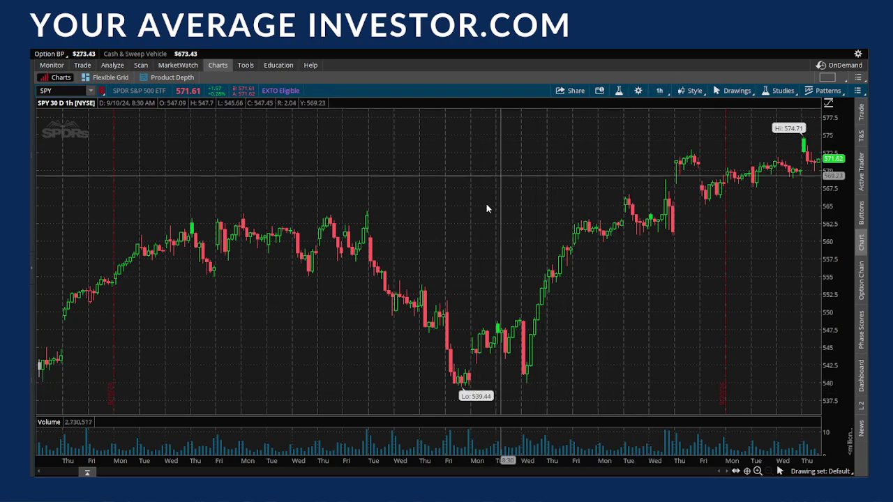
Step: Change the SPY chart to tick aggregation with a 5 days time interval and a 1000 ticks aggregation period
{"action": "left_click", "coordinate": [657, 91]}
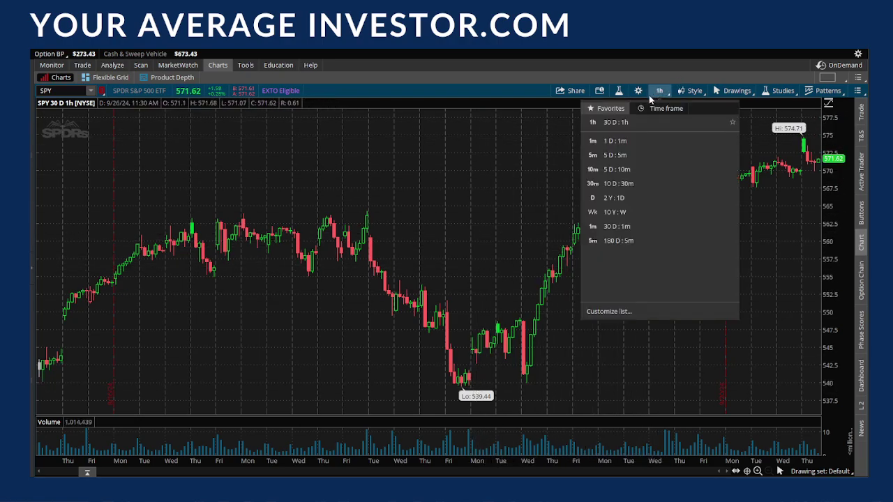
{"action": "left_click", "coordinate": [668, 109]}
{"action": "left_click", "coordinate": [694, 151]}
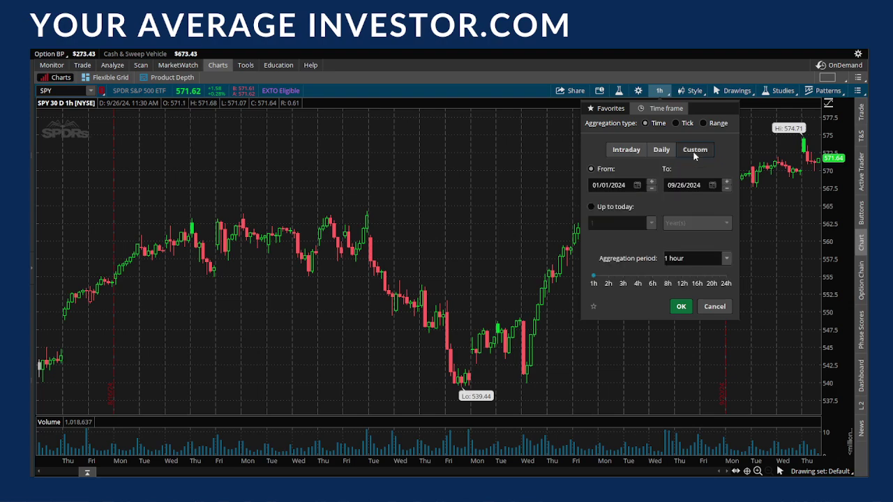
{"action": "left_click", "coordinate": [613, 151]}
{"action": "left_click", "coordinate": [676, 123]}
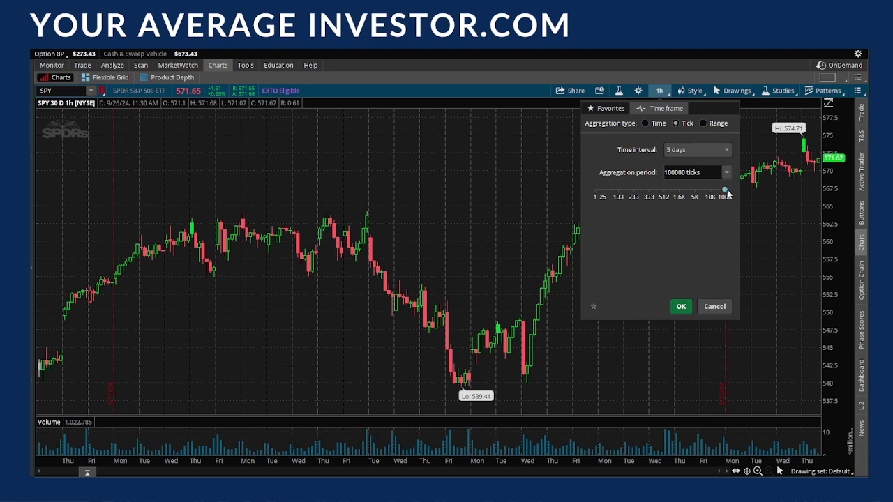
{"action": "left_click_drag", "start_coordinate": [594, 190], "coordinate": [674, 198]}
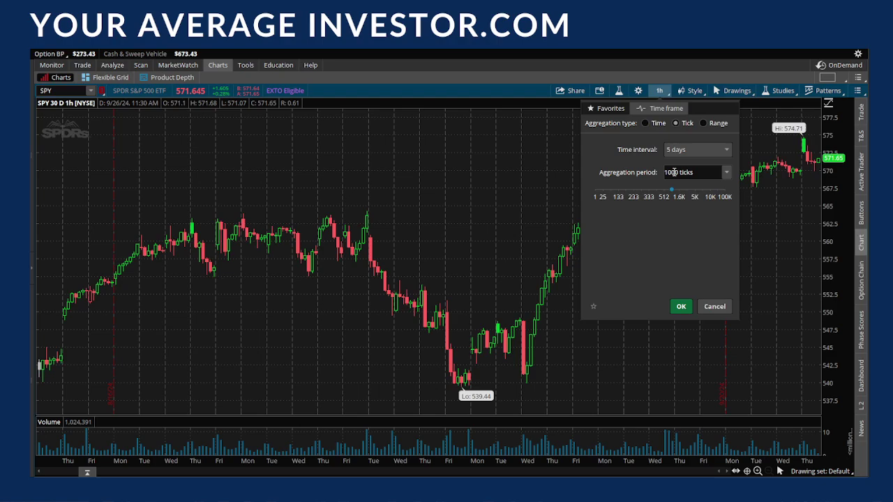
{"action": "left_click", "coordinate": [681, 306]}
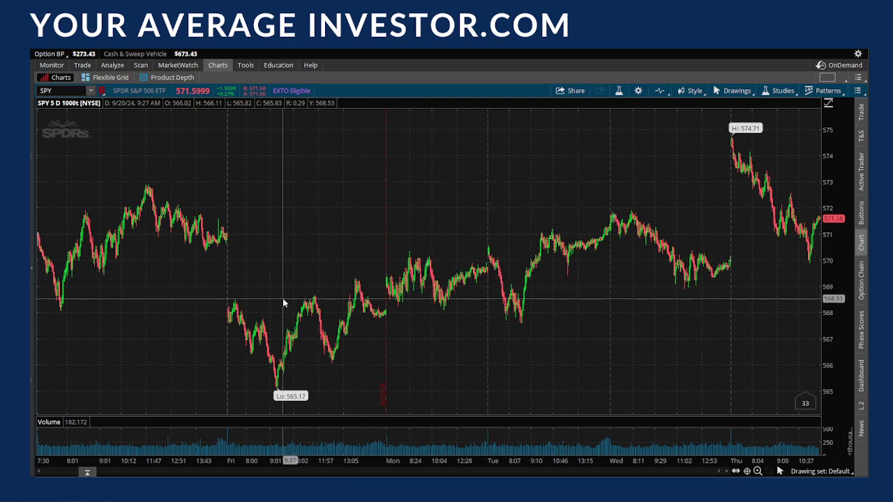
Step: Apply a custom time-based time frame from 01/01/2024 to 09/26/2024 with an aggregation period of 01:15
{"action": "left_click_drag", "start_coordinate": [248, 337], "coordinate": [354, 336]}
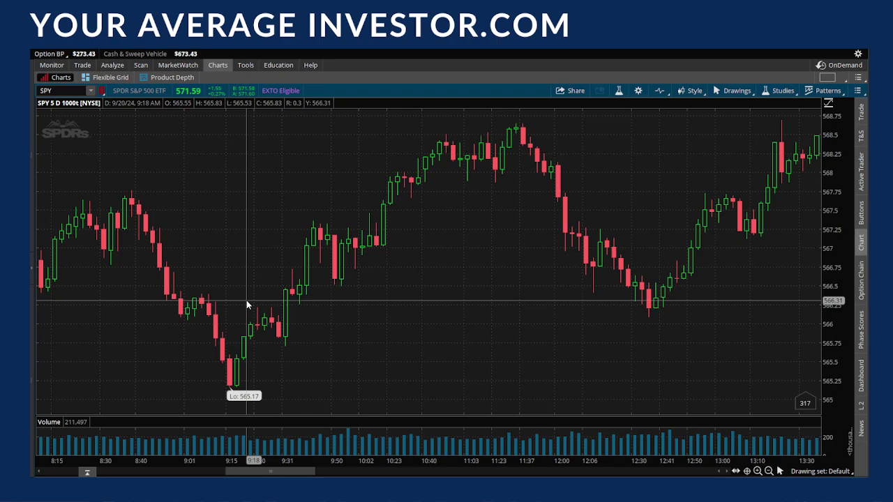
{"action": "scroll", "coordinate": [502, 355], "scroll_direction": "down", "scroll_amount": 3}
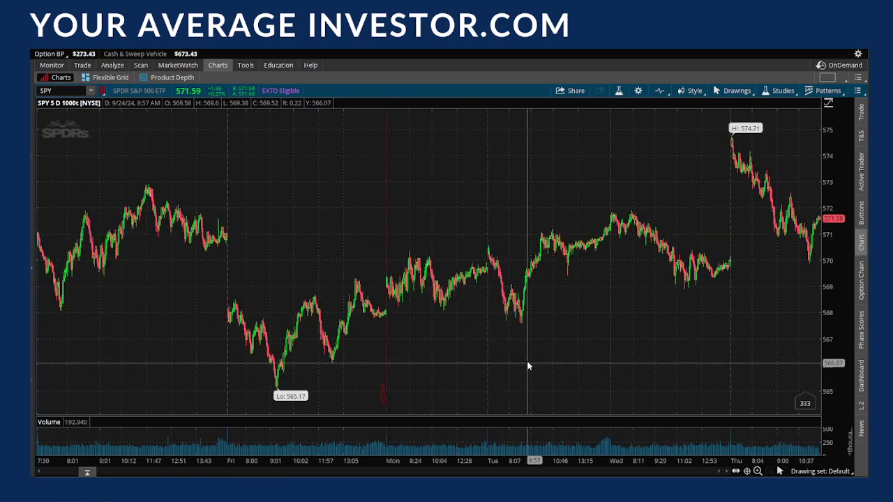
{"action": "left_click", "coordinate": [661, 93]}
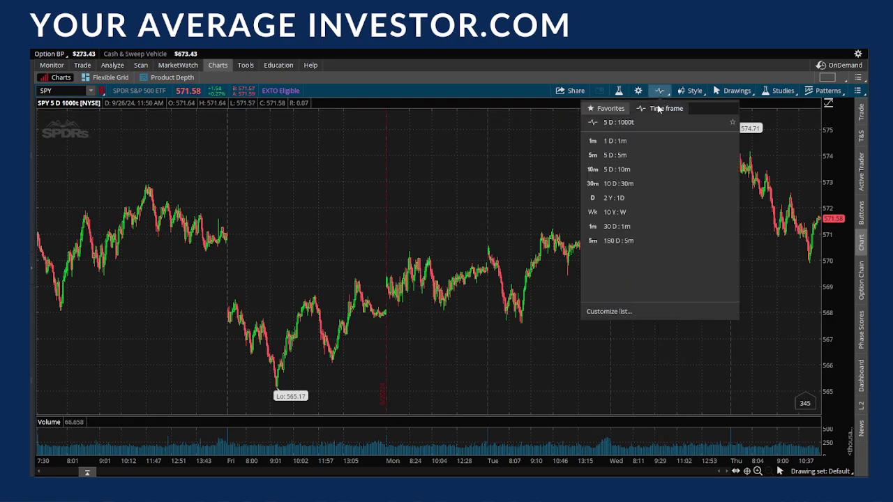
{"action": "left_click", "coordinate": [659, 109]}
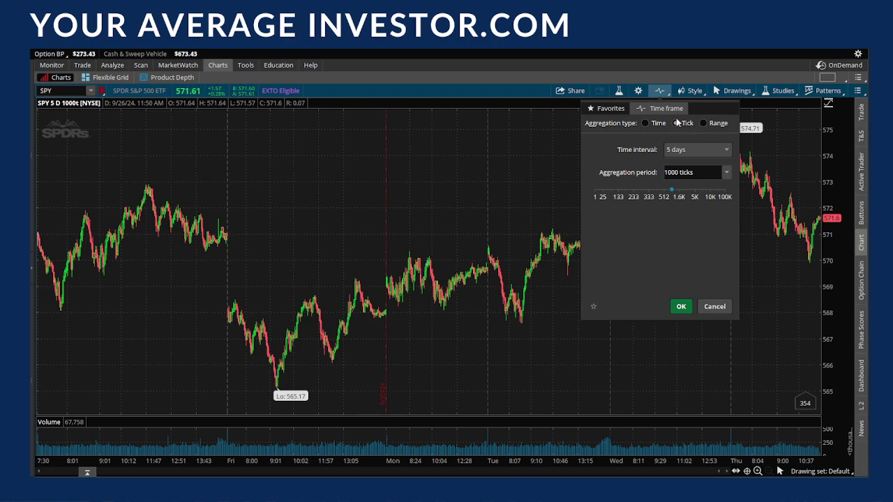
{"action": "left_click", "coordinate": [649, 125]}
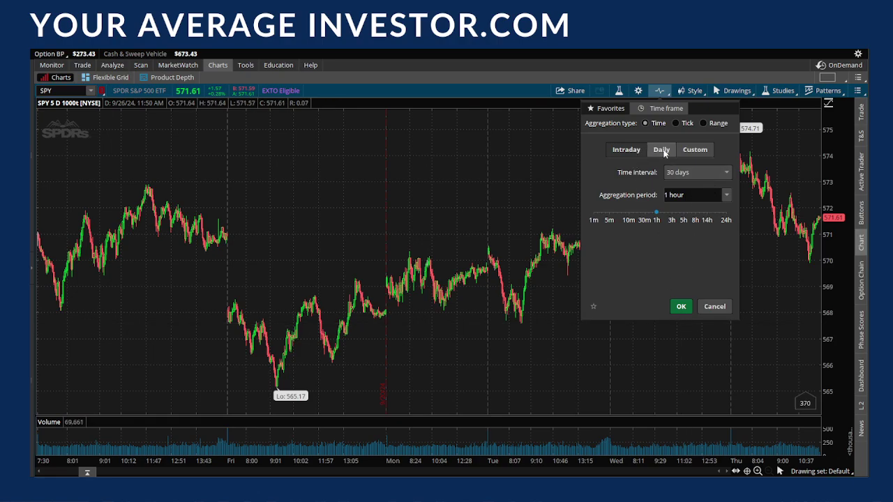
{"action": "left_click", "coordinate": [694, 150]}
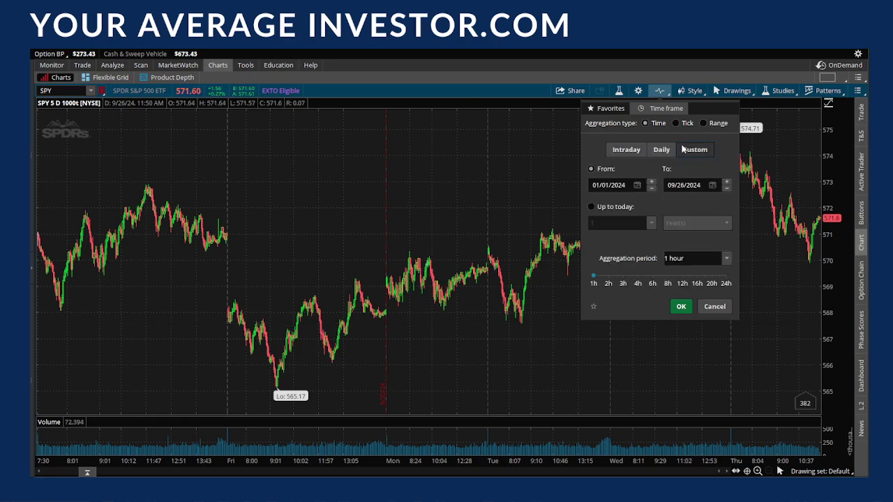
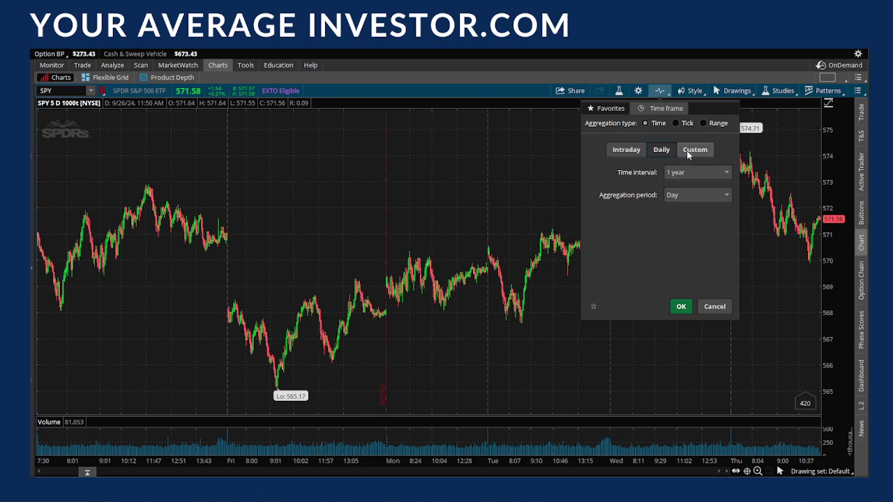
{"action": "left_click", "coordinate": [688, 151]}
{"action": "left_click", "coordinate": [678, 258]}
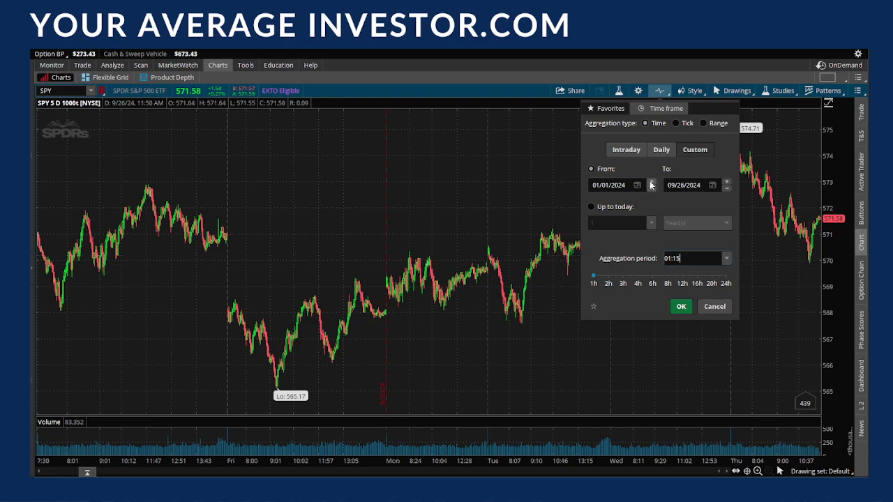
{"action": "left_click", "coordinate": [682, 306]}
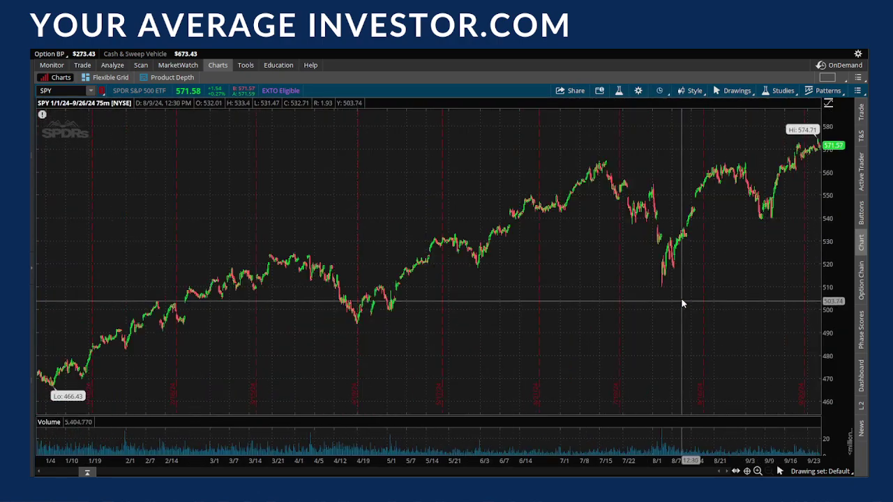
Step: Set up a time-based intraday time frame for the SPY chart with an aggregation period of 75 min
{"action": "left_click", "coordinate": [690, 91]}
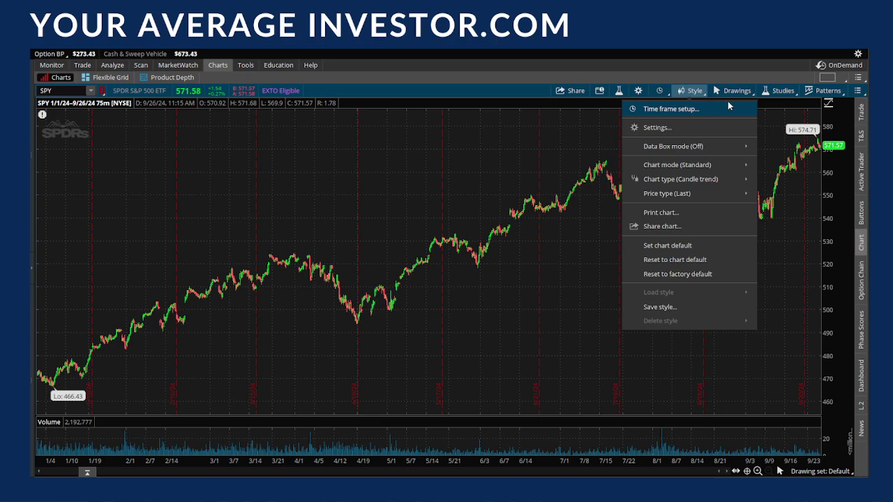
{"action": "left_click", "coordinate": [660, 90]}
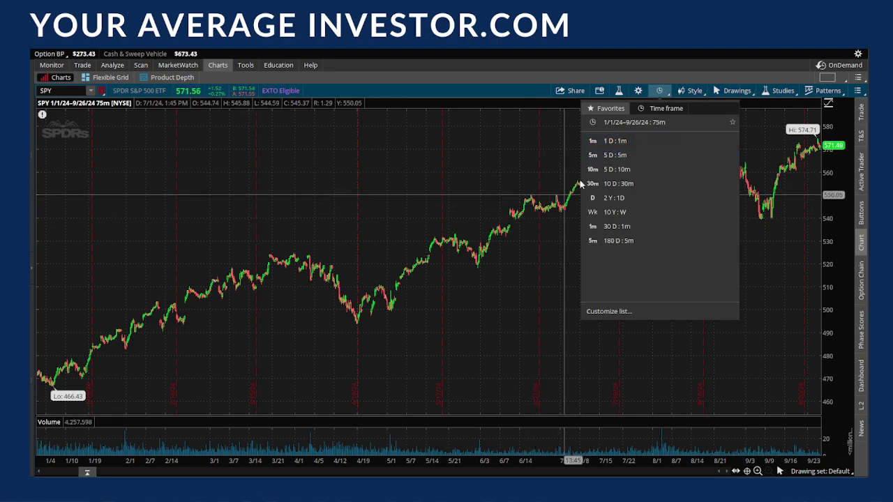
{"action": "left_click", "coordinate": [640, 110]}
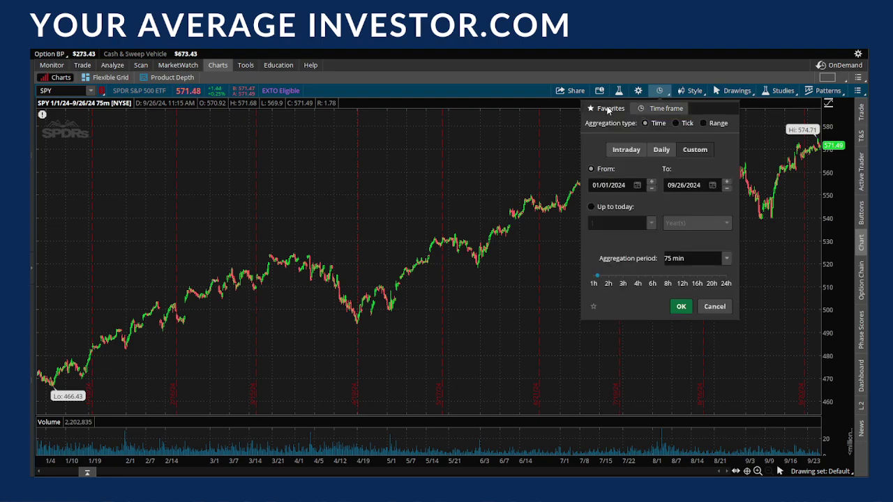
{"action": "left_click", "coordinate": [609, 109]}
{"action": "left_click", "coordinate": [665, 110]}
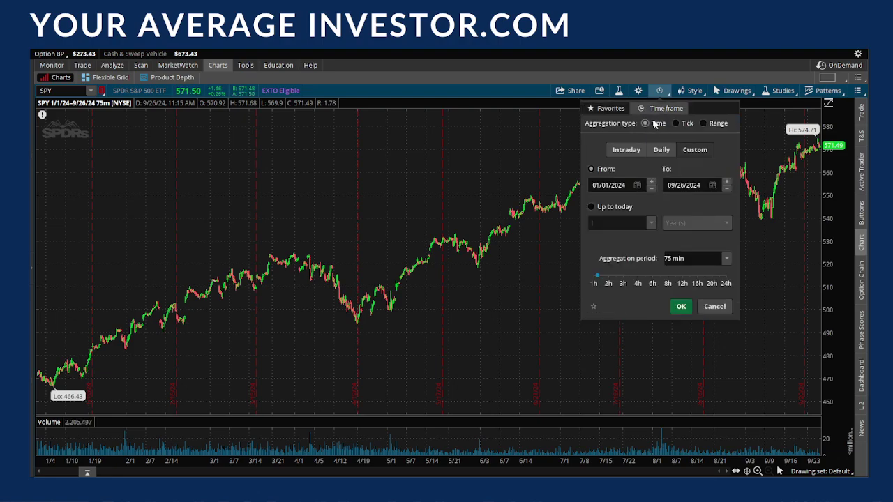
{"action": "left_click", "coordinate": [660, 150]}
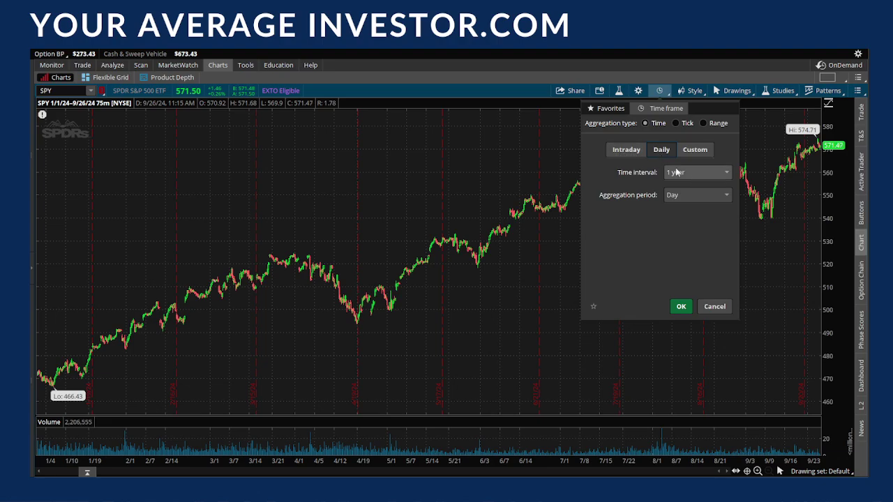
{"action": "left_click", "coordinate": [633, 151]}
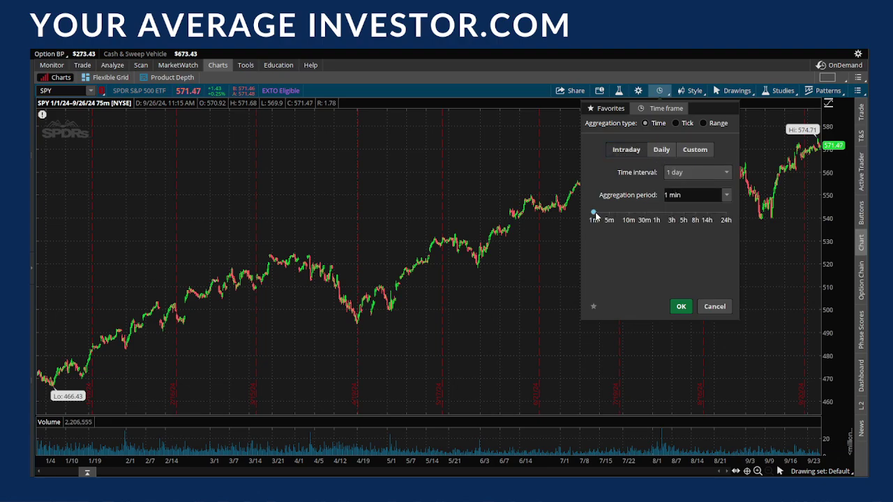
{"action": "left_click_drag", "start_coordinate": [594, 215], "coordinate": [660, 213]}
{"action": "left_click", "coordinate": [676, 196]}
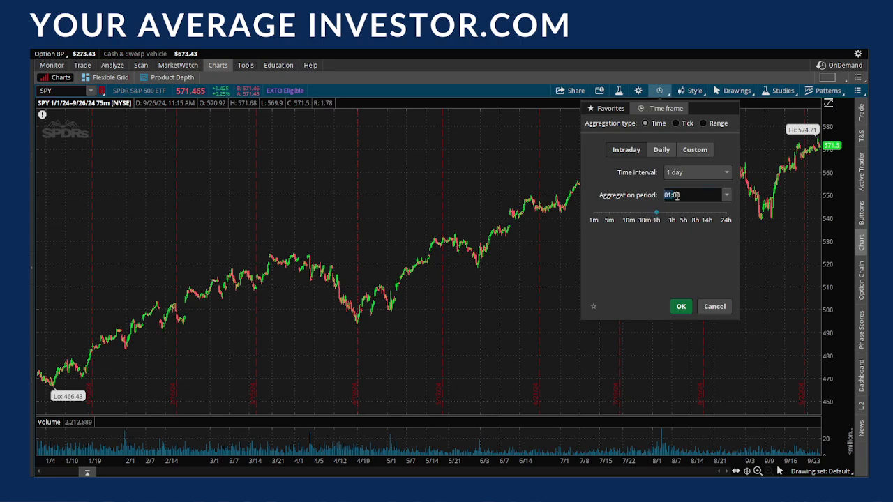
{"action": "left_click", "coordinate": [676, 196]}
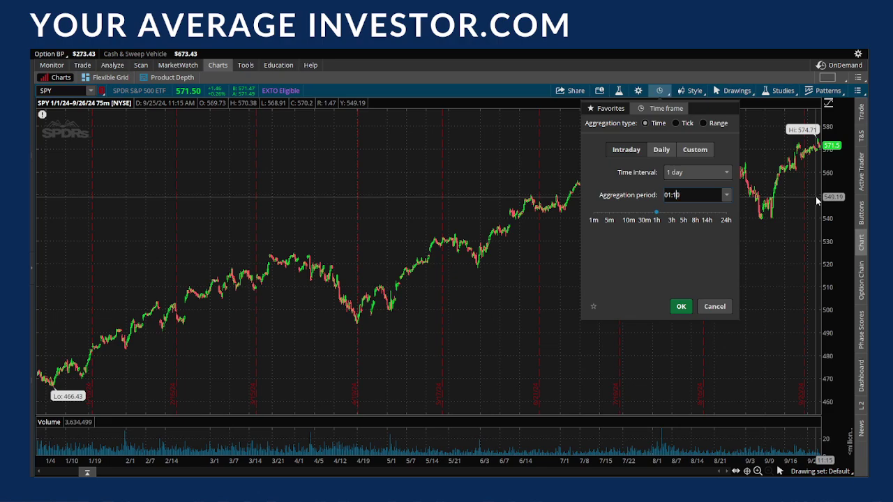
Step: Set the intraday time interval to 10 days and apply the time frame to the SPY chart
{"action": "left_click", "coordinate": [691, 173]}
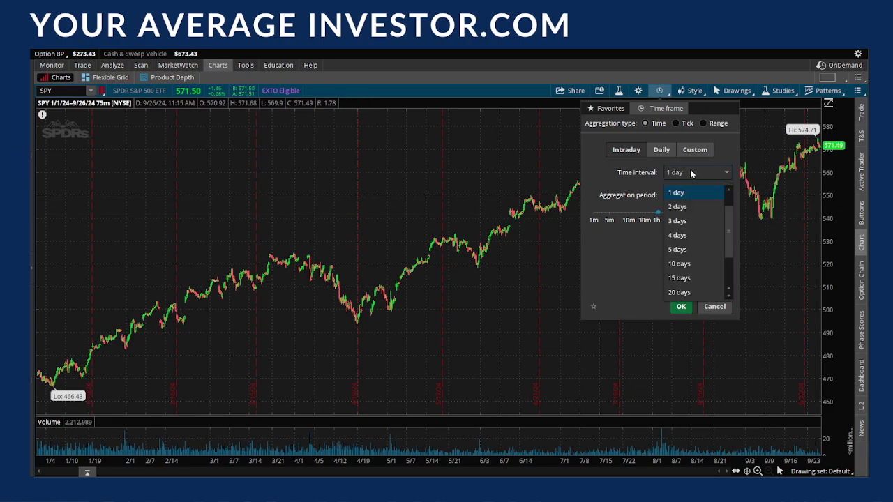
{"action": "left_click", "coordinate": [681, 265]}
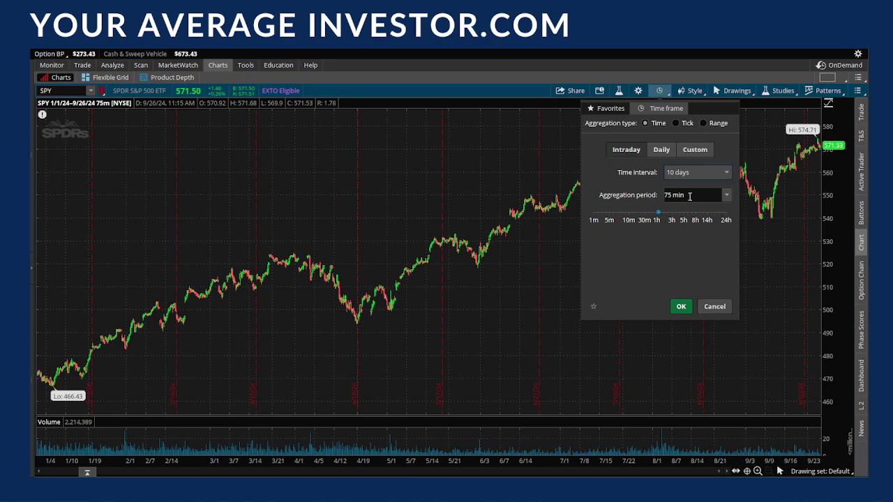
{"action": "left_click", "coordinate": [681, 306]}
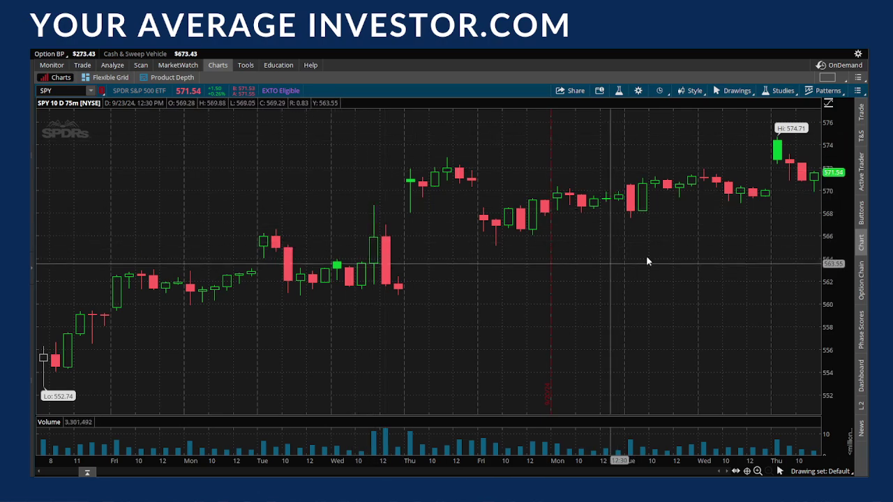
Step: Apply the favorite time frame 5 D : 5m to the SPY chart and switch it to the favorite 2 Y : 1D
{"action": "left_click", "coordinate": [688, 92]}
{"action": "left_click", "coordinate": [660, 91]}
{"action": "left_click", "coordinate": [660, 91]}
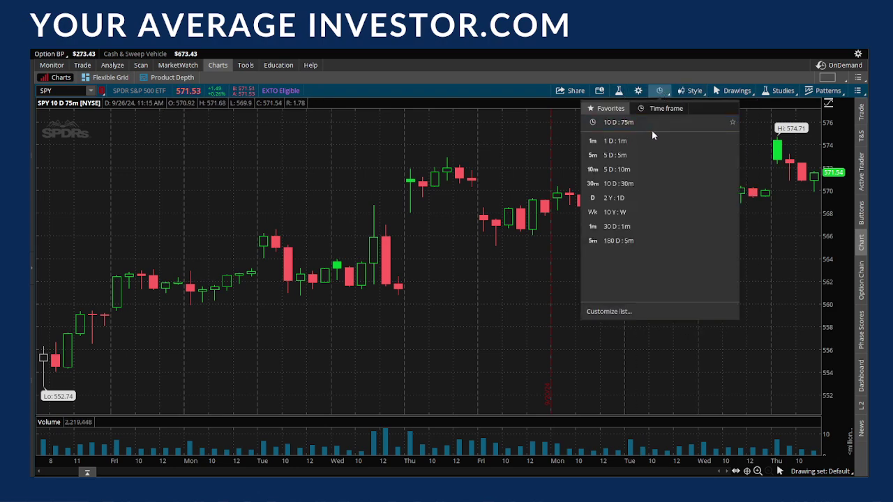
{"action": "left_click", "coordinate": [647, 109]}
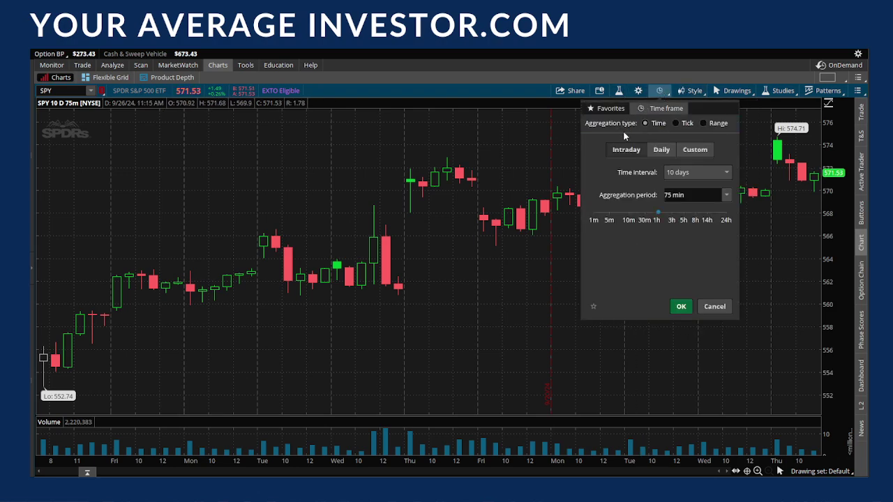
{"action": "left_click", "coordinate": [613, 109]}
{"action": "left_click", "coordinate": [617, 155]}
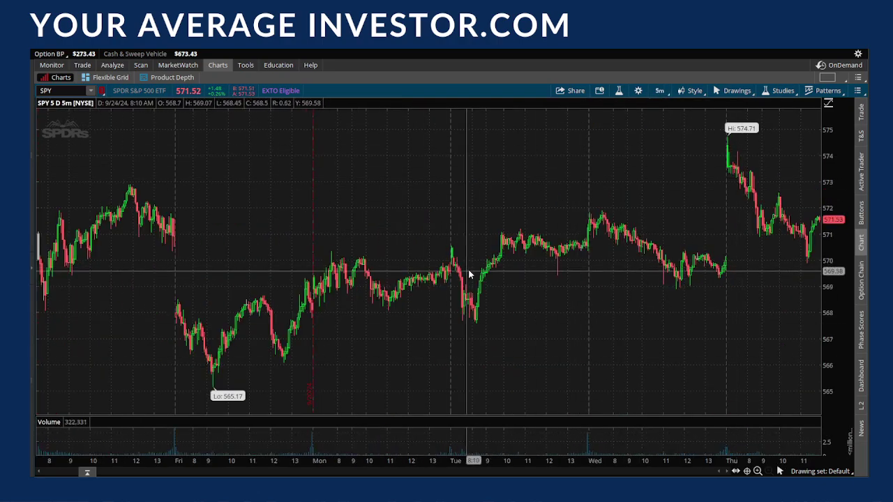
{"action": "left_click", "coordinate": [659, 91]}
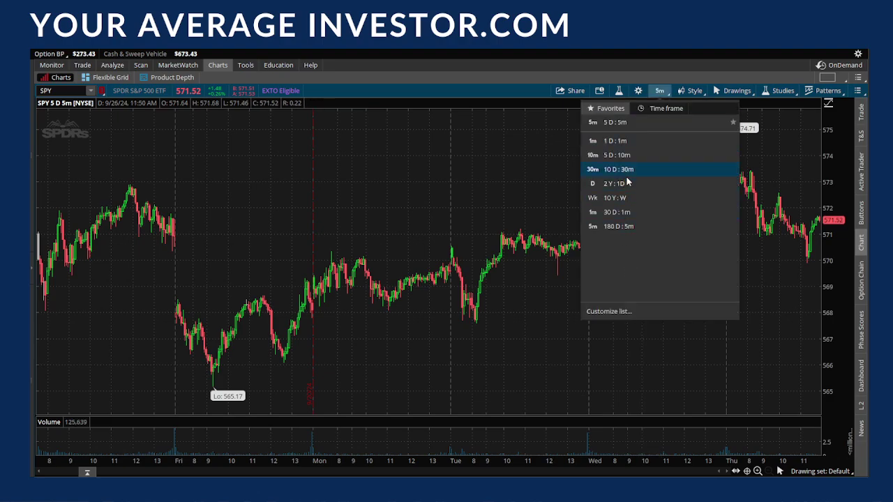
{"action": "left_click", "coordinate": [627, 180]}
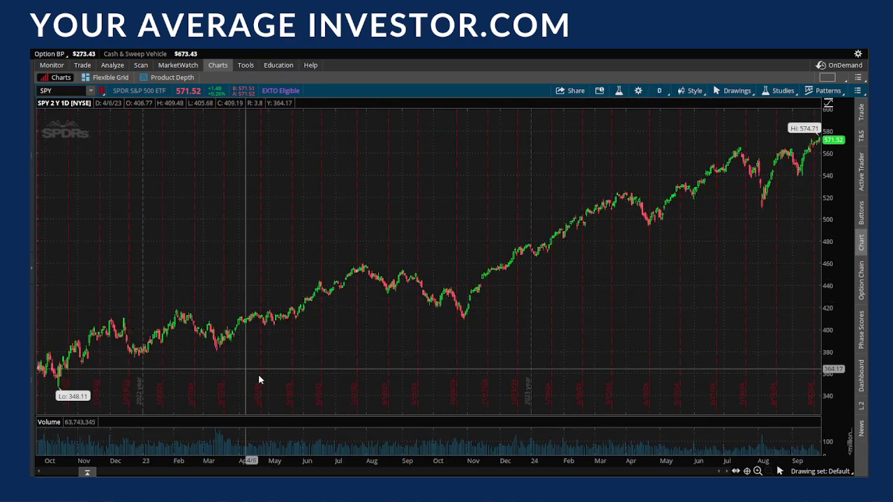